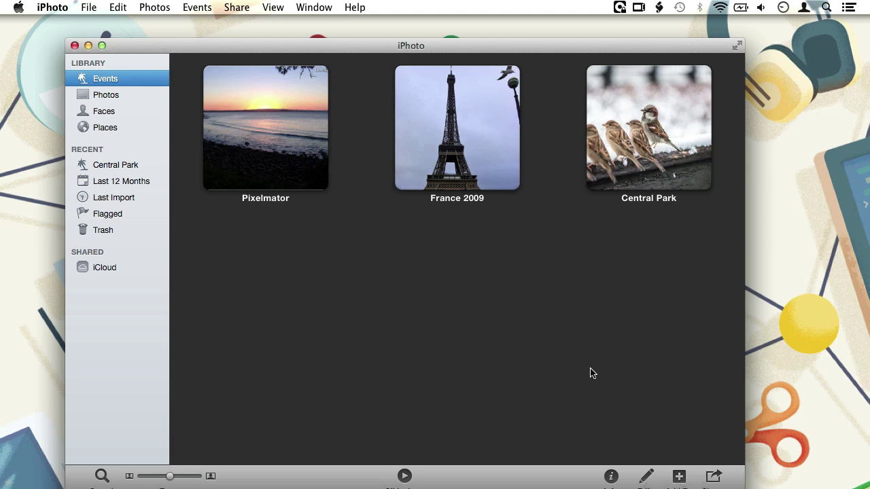
# Open the Central Park event and select its sparrows photo
pyautogui.moveTo(521, 45); pyautogui.dragTo(517, 37)
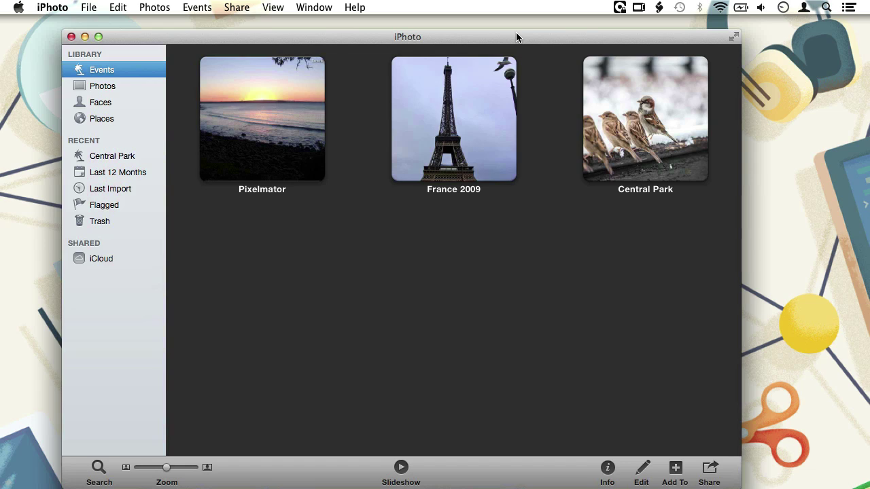
pyautogui.click(684, 145)
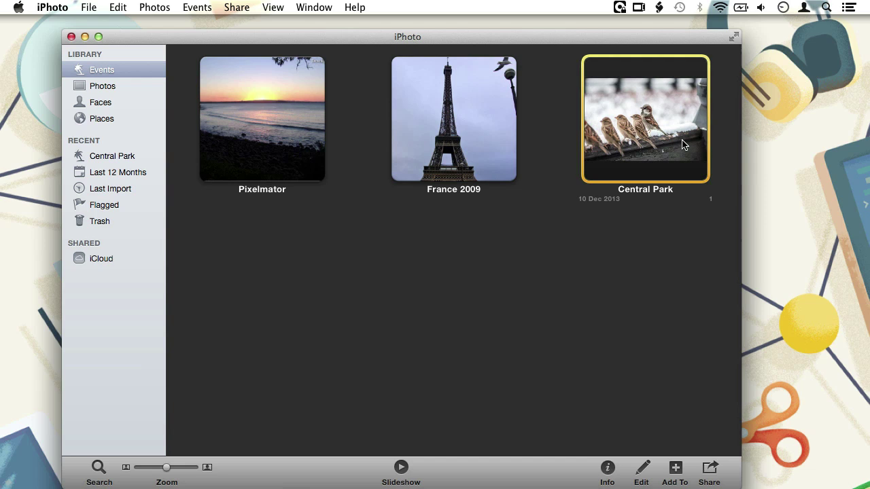
pyautogui.doubleClick(683, 145)
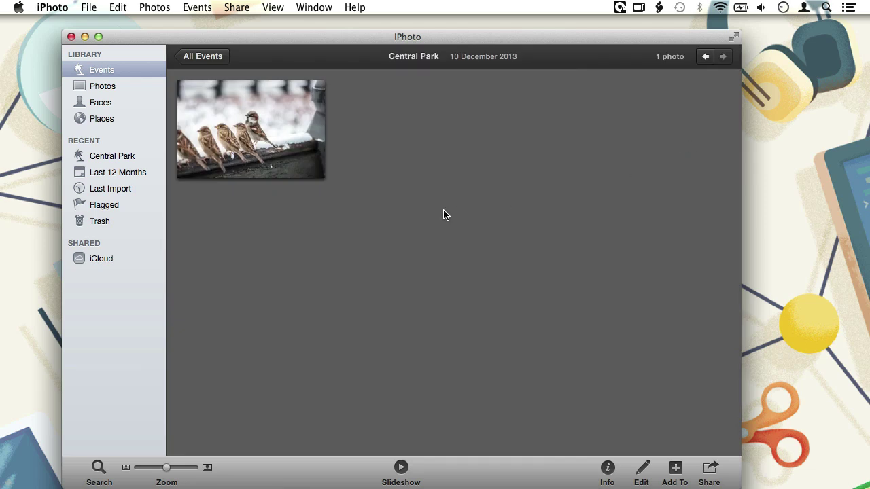
pyautogui.moveTo(293, 150)
pyautogui.click(293, 150)
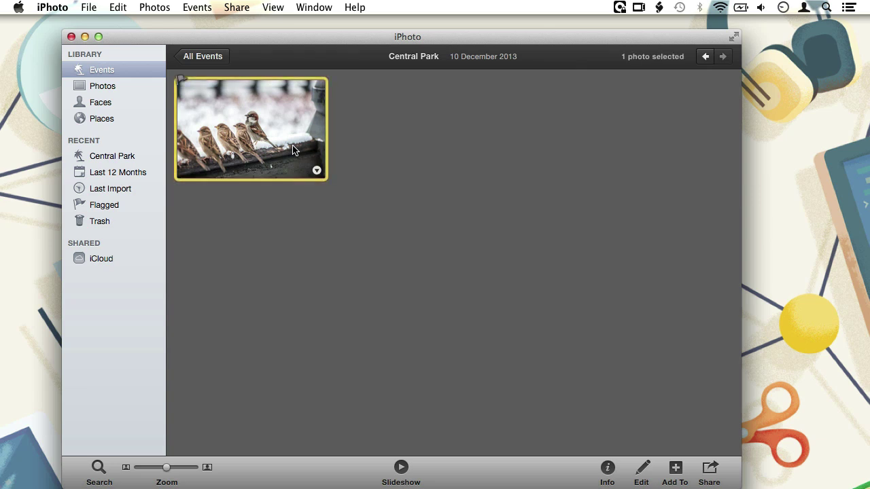
# Preview the Effects and Adjust editing panels for the photo, then return to Central Park
pyautogui.click(638, 471)
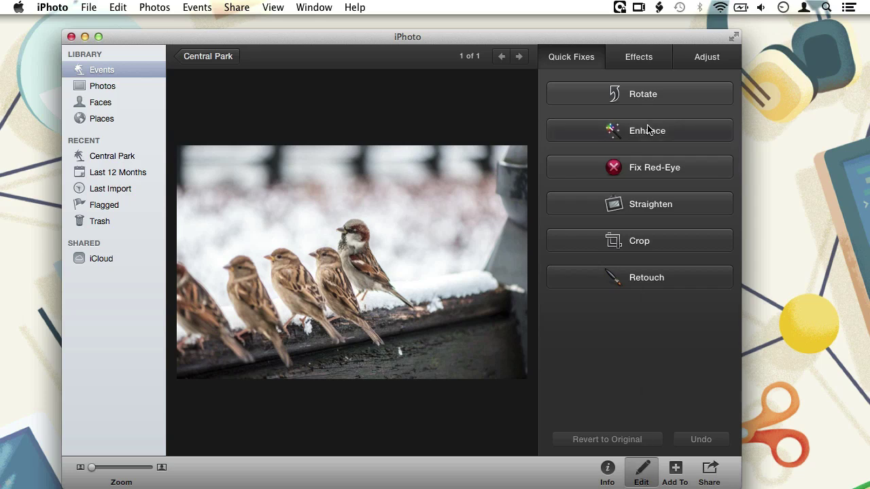
pyautogui.click(648, 56)
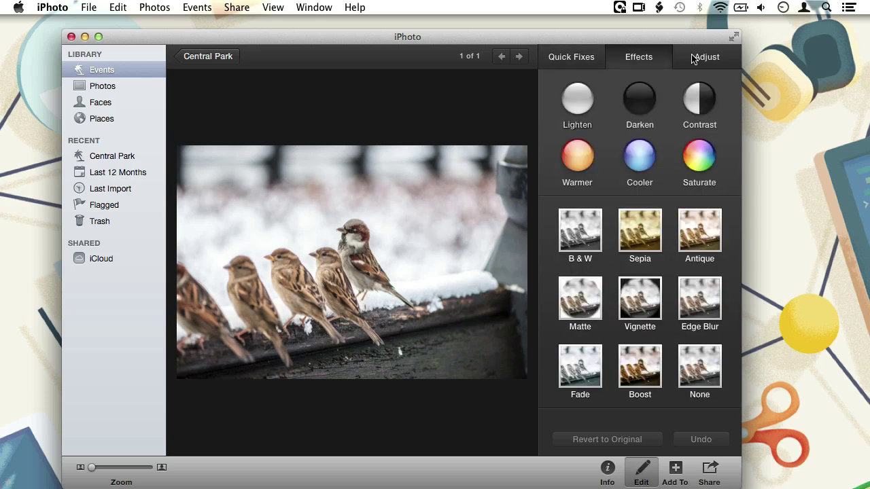
pyautogui.click(691, 58)
pyautogui.click(548, 60)
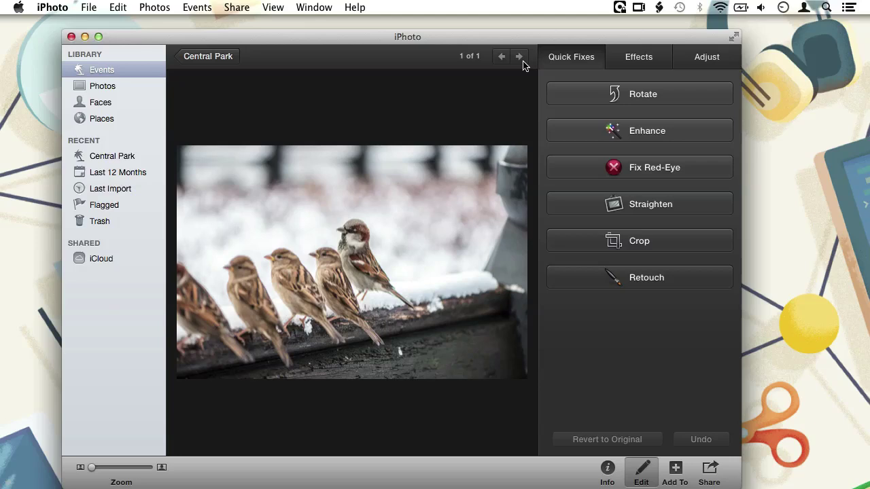
pyautogui.click(221, 60)
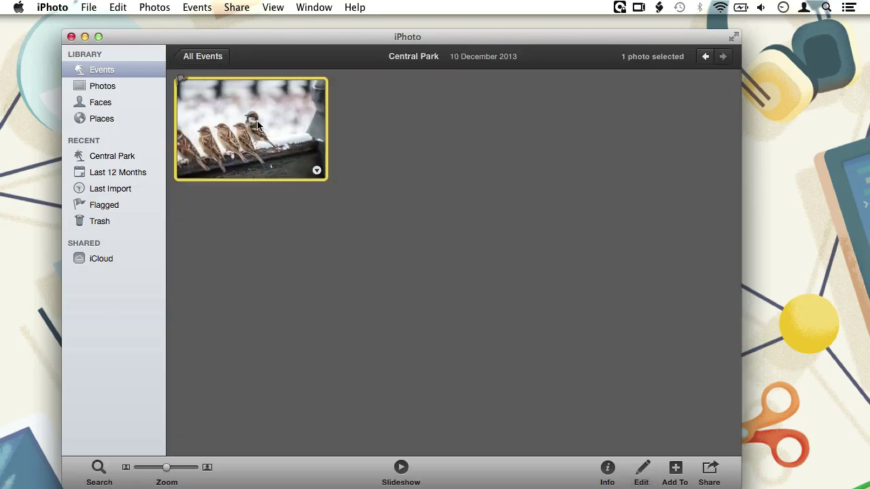
pyautogui.rightClick(257, 125)
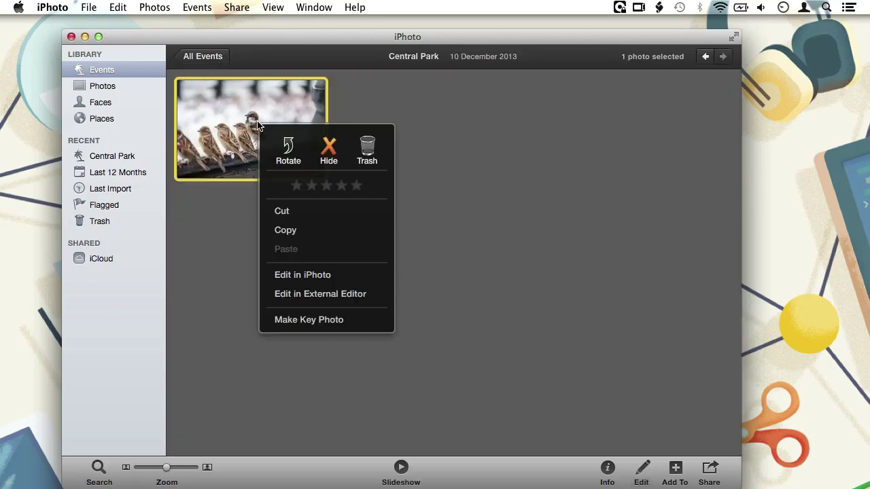
pyautogui.click(296, 295)
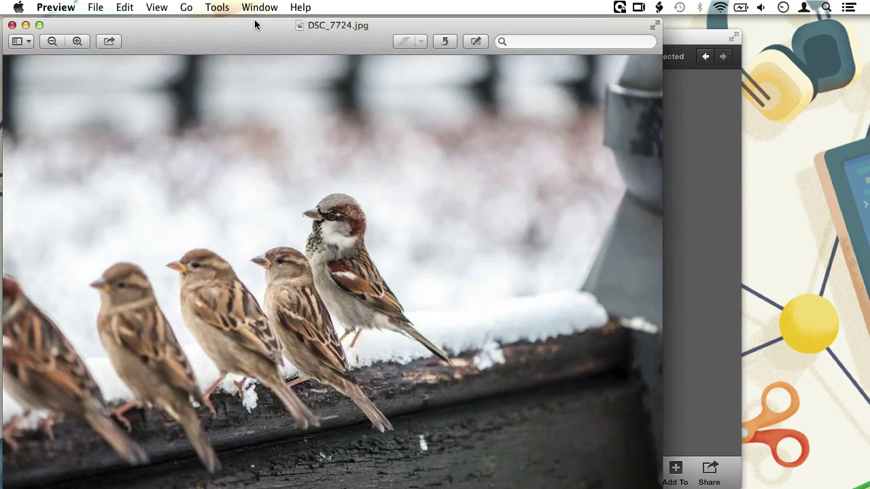
pyautogui.moveTo(255, 21); pyautogui.dragTo(270, 18)
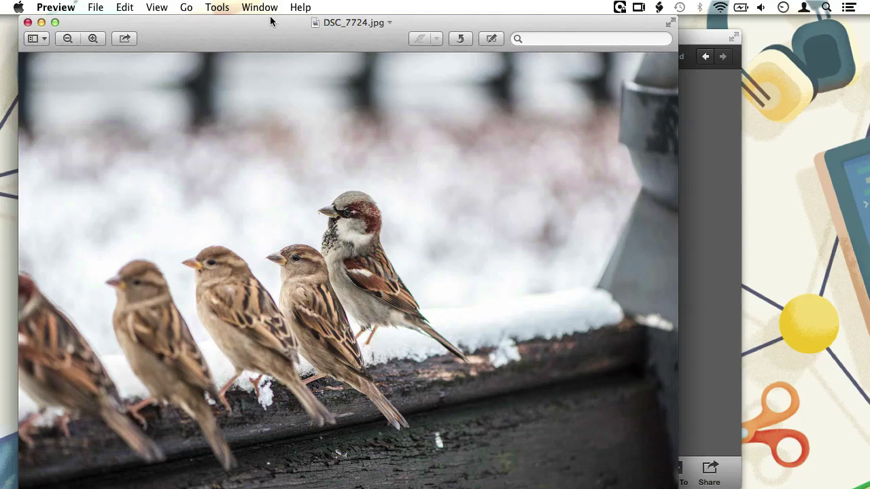
# Close the photo in Preview and bring up iPhoto's Advanced preferences
pyautogui.click(27, 22)
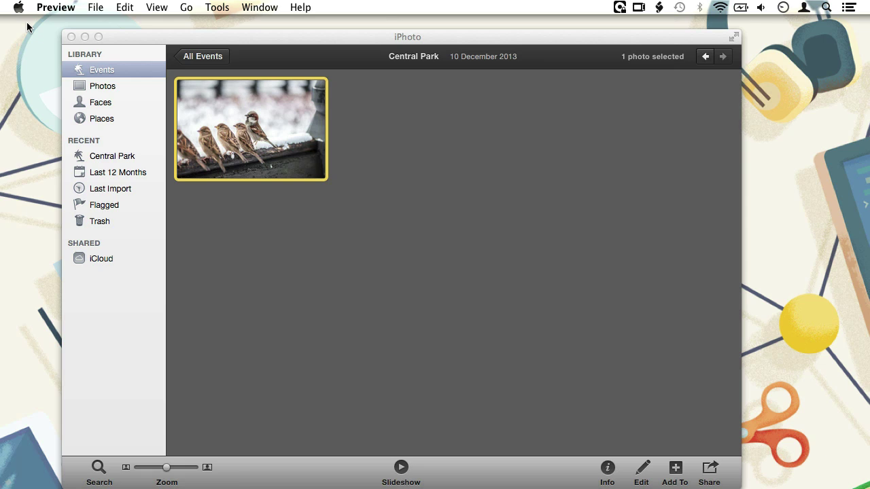
pyautogui.click(52, 7)
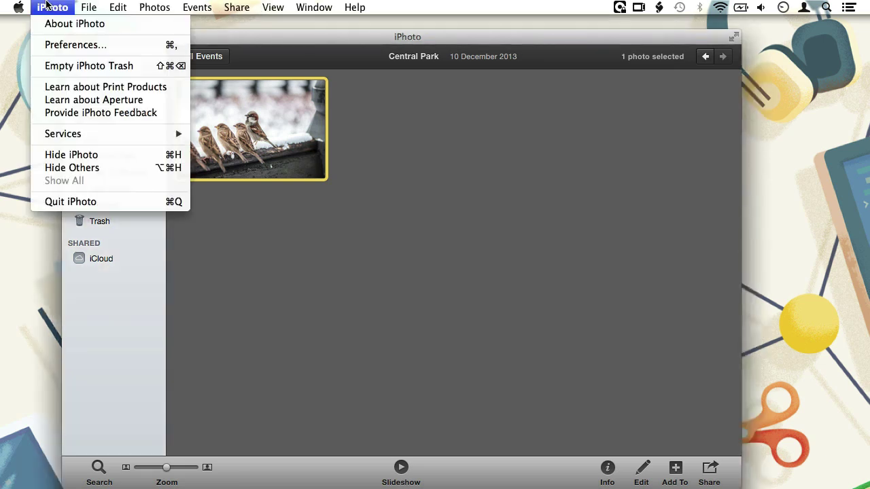
pyautogui.click(54, 44)
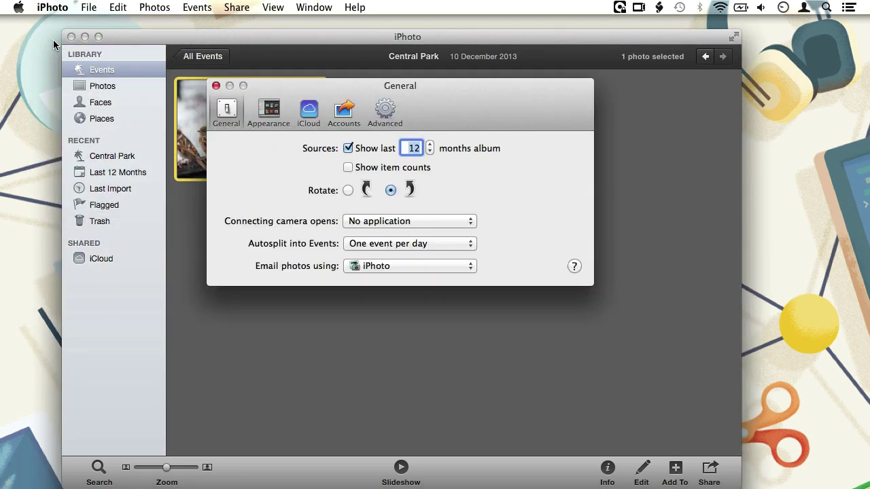
pyautogui.click(393, 108)
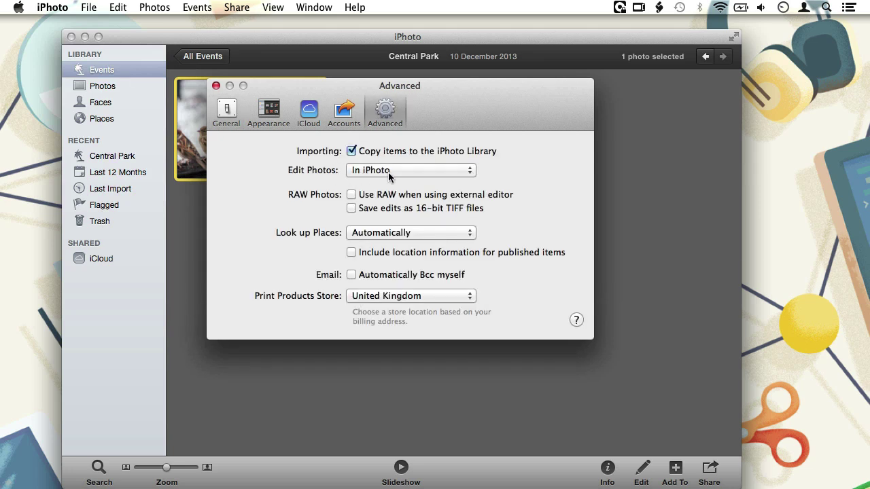
# Choose Pixelmator, found by searching Applications, as the Edit Photos application
pyautogui.click(433, 172)
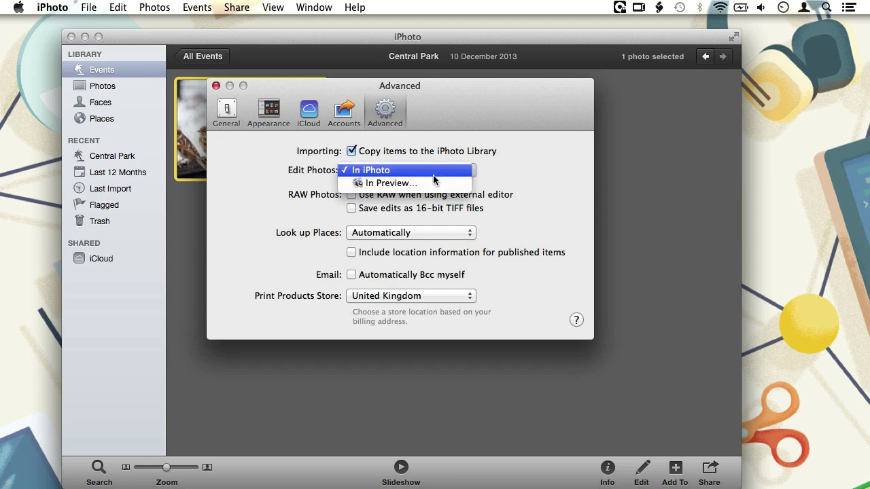
pyautogui.click(433, 183)
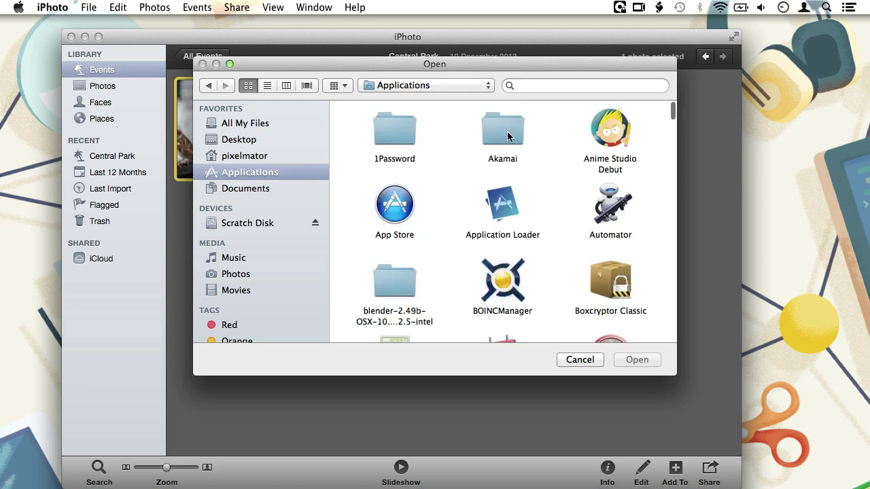
pyautogui.click(573, 85)
pyautogui.write('pixel')
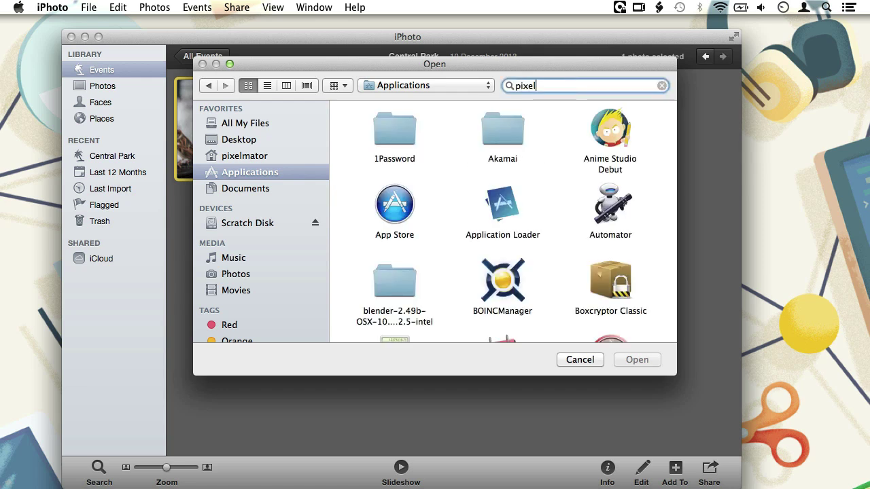
pyautogui.write('mat')
pyautogui.press('Return')
pyautogui.click(379, 159)
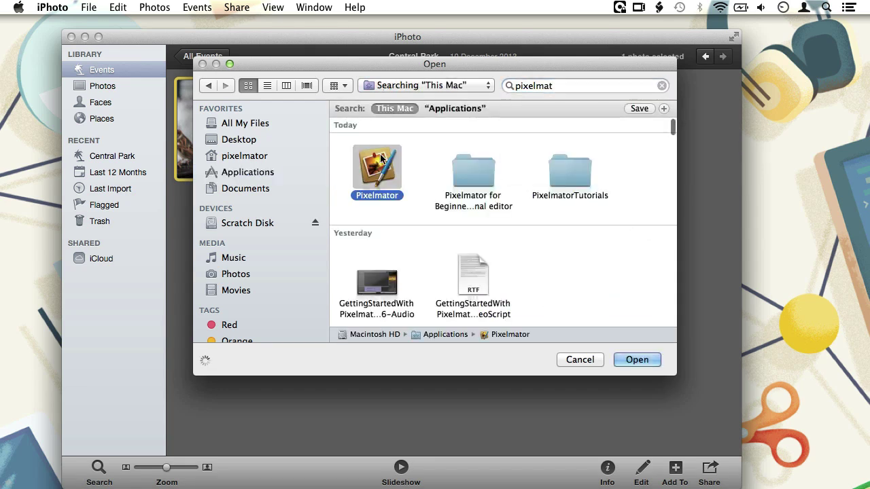
pyautogui.click(651, 360)
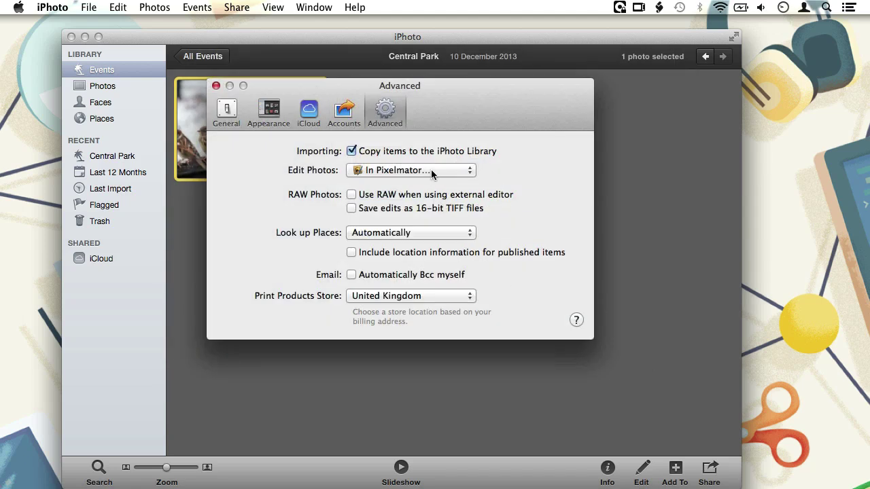
# Close iPhoto's preferences and the Pixelmator photo window, returning to iPhoto
pyautogui.click(215, 86)
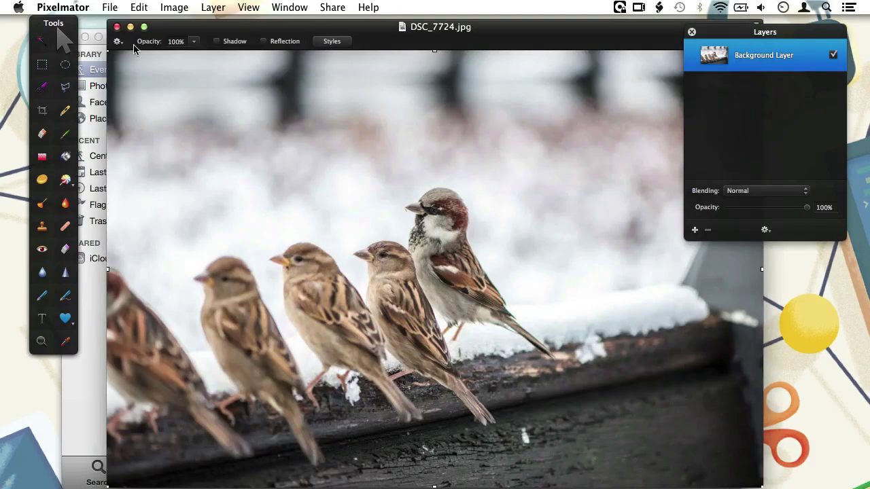
pyautogui.click(116, 27)
pyautogui.click(340, 226)
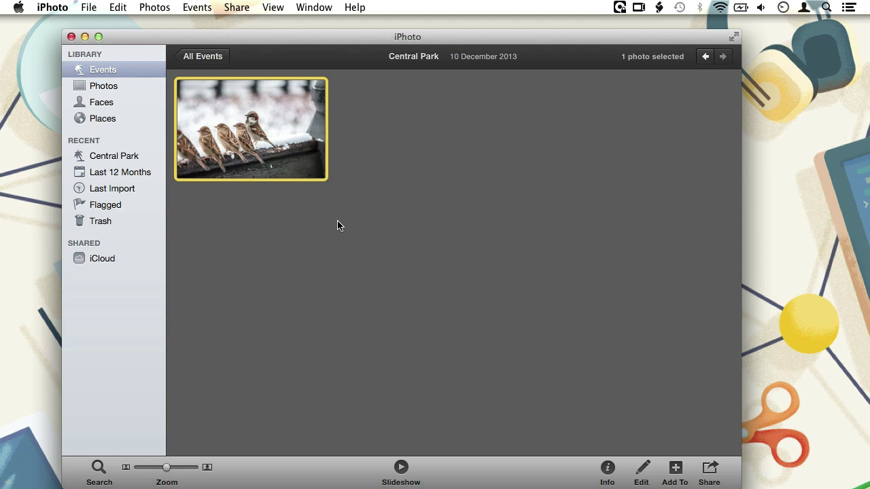
# Edit the sparrows photo in iPhoto from its context menu, then return to Central Park
pyautogui.rightClick(270, 151)
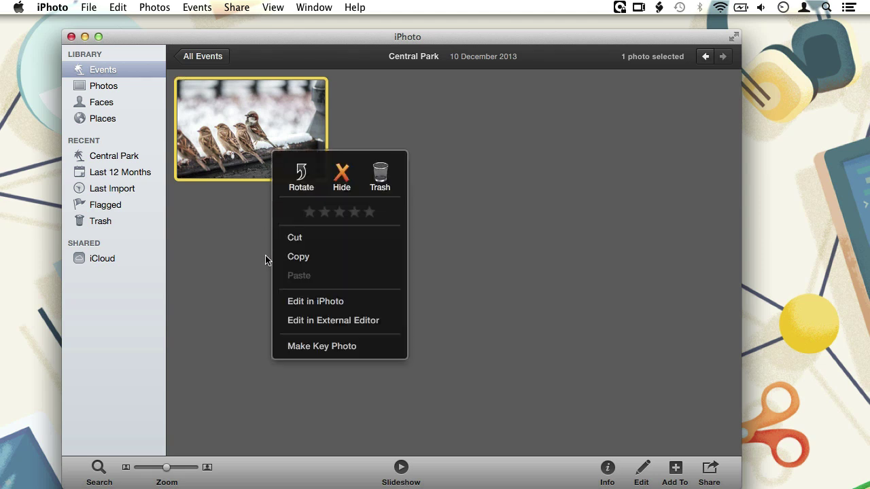
pyautogui.click(288, 301)
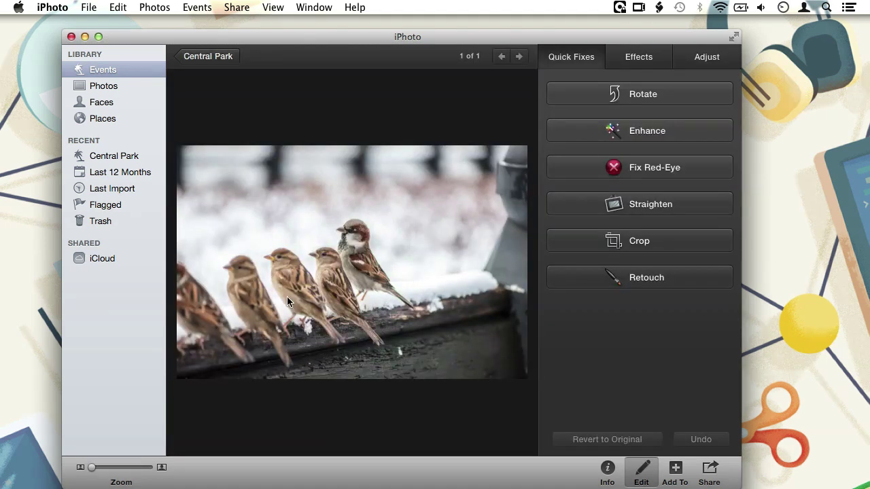
pyautogui.click(208, 57)
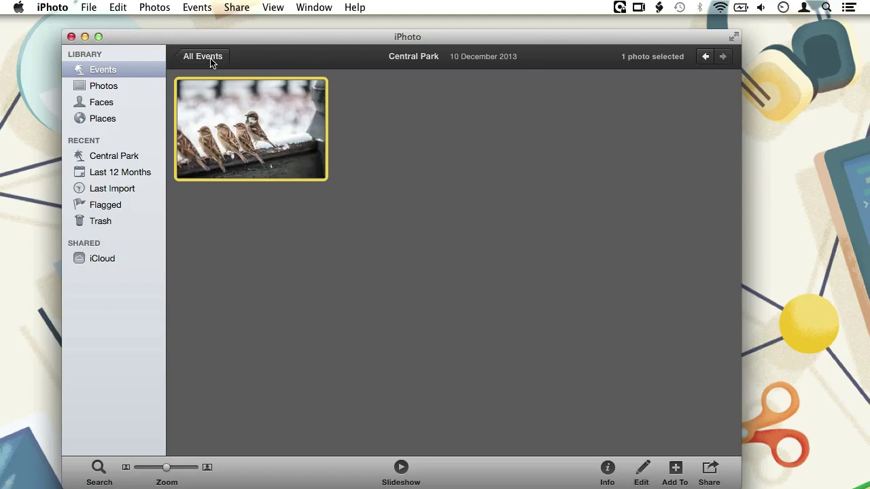
# Set the Advanced Edit Photos preference to In iPhoto and close the preferences window
pyautogui.click(72, 6)
pyautogui.click(63, 45)
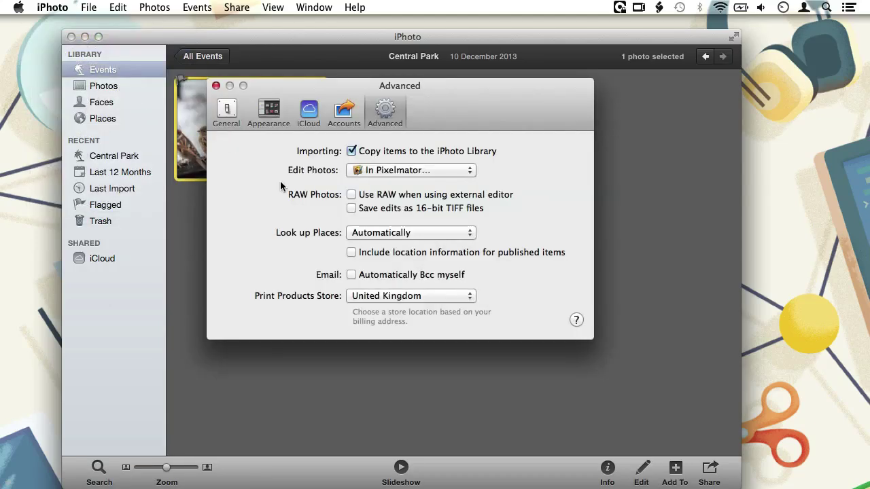
pyautogui.click(389, 178)
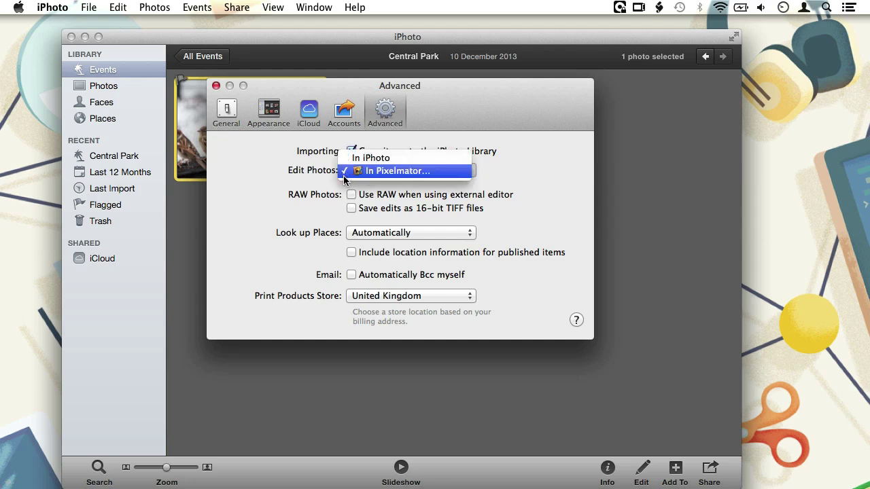
pyautogui.click(391, 159)
pyautogui.click(385, 172)
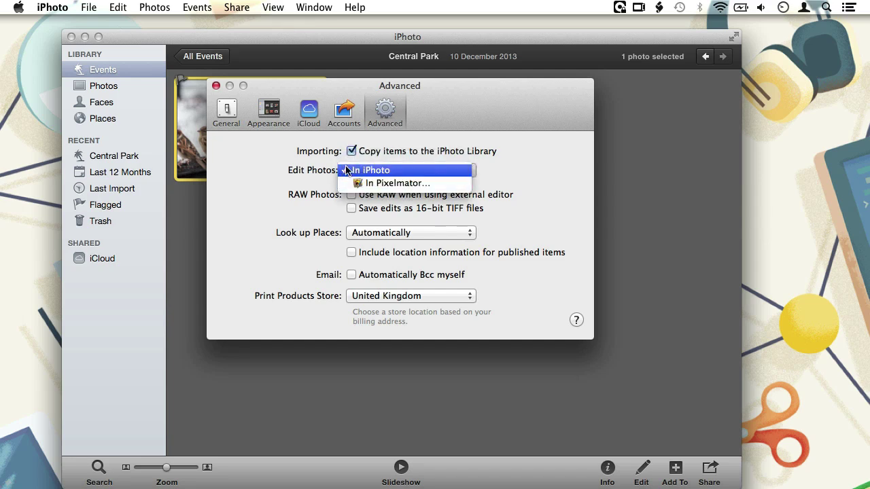
pyautogui.click(216, 87)
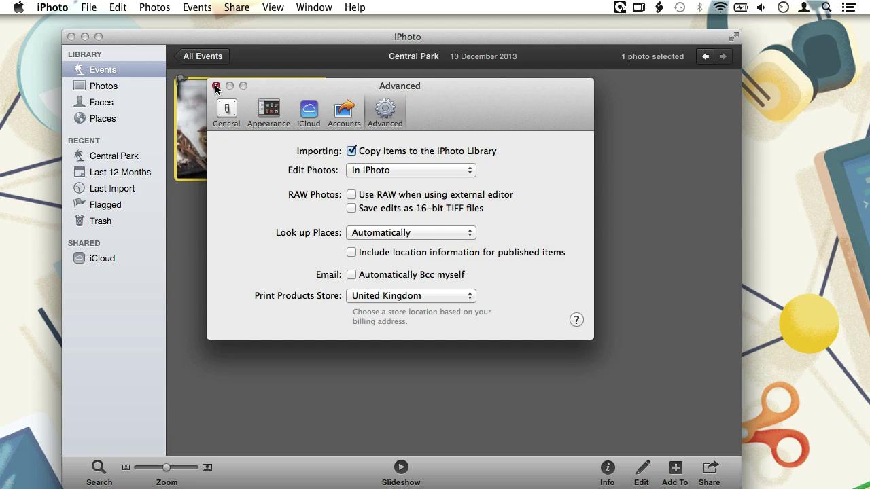
pyautogui.click(215, 86)
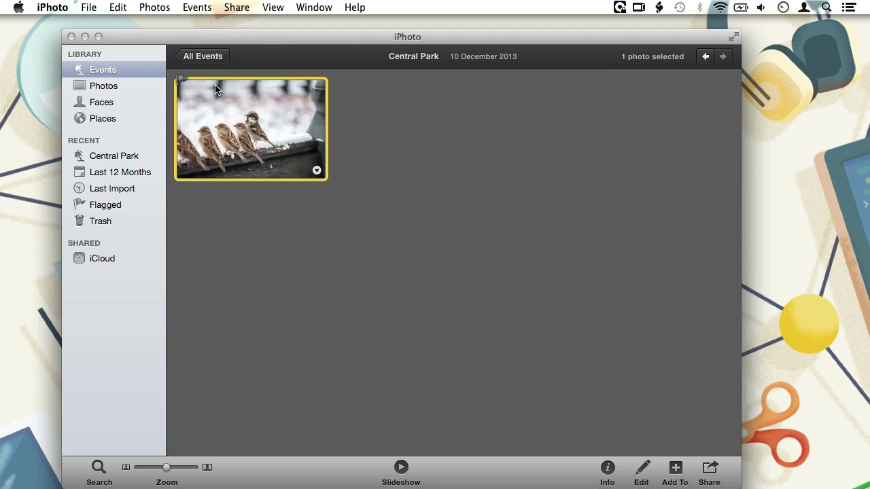
# Send the Central Park sparrows photo to Pixelmator with Edit in External Editor
pyautogui.click(642, 469)
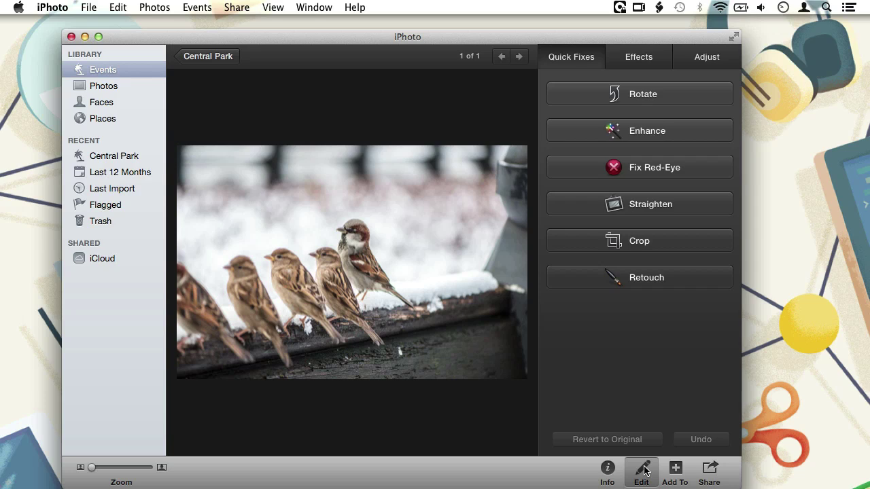
pyautogui.click(208, 56)
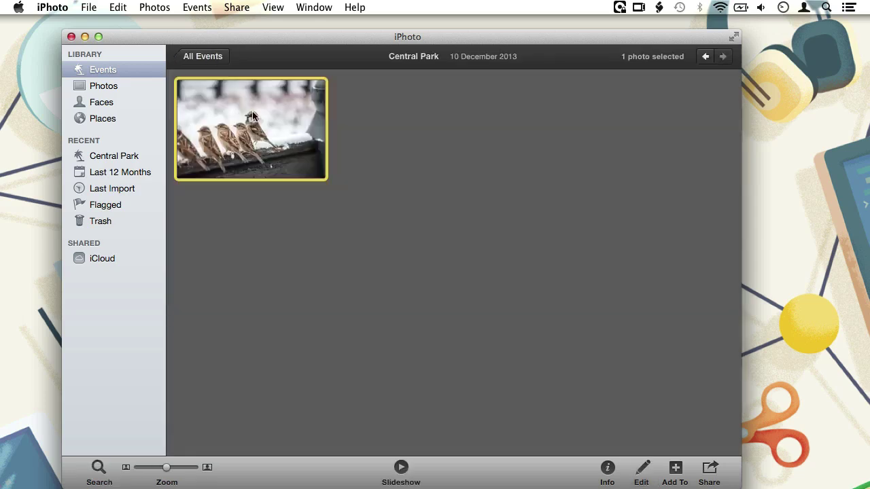
pyautogui.rightClick(267, 134)
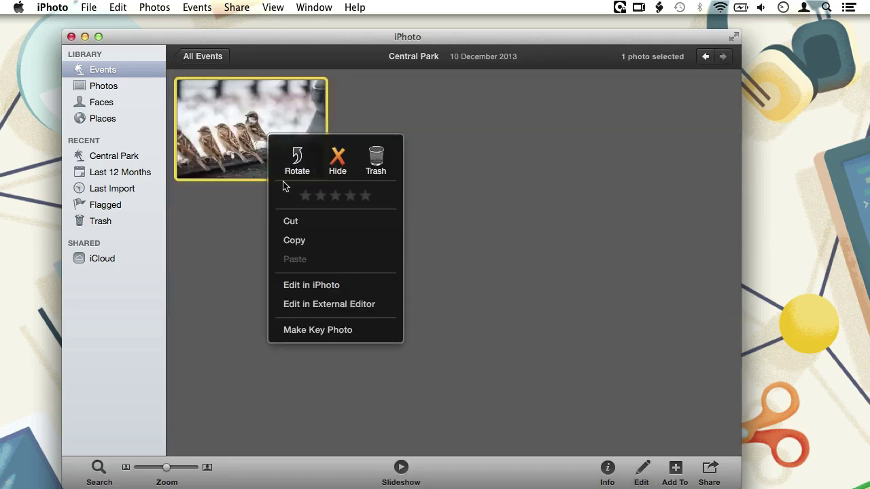
pyautogui.click(326, 303)
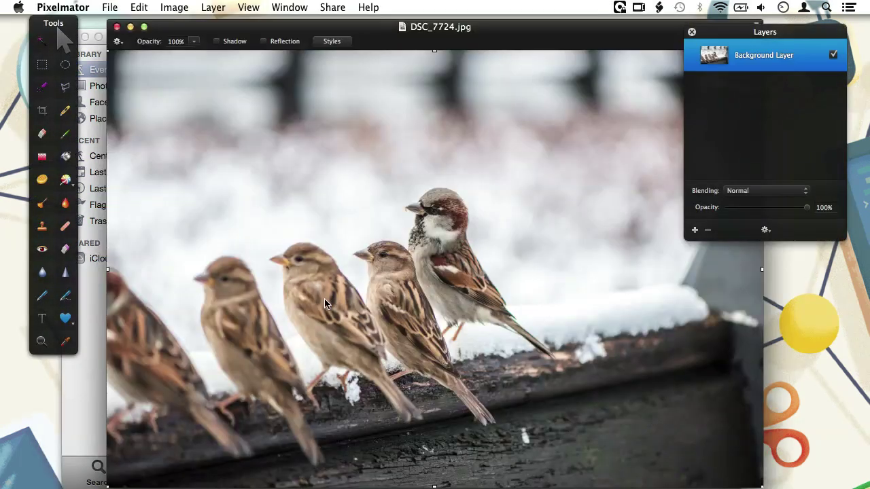
# Move and shrink the DSC_7724.jpg window, then apply View > Zoom to Fit
pyautogui.moveTo(500, 26); pyautogui.dragTo(478, 23)
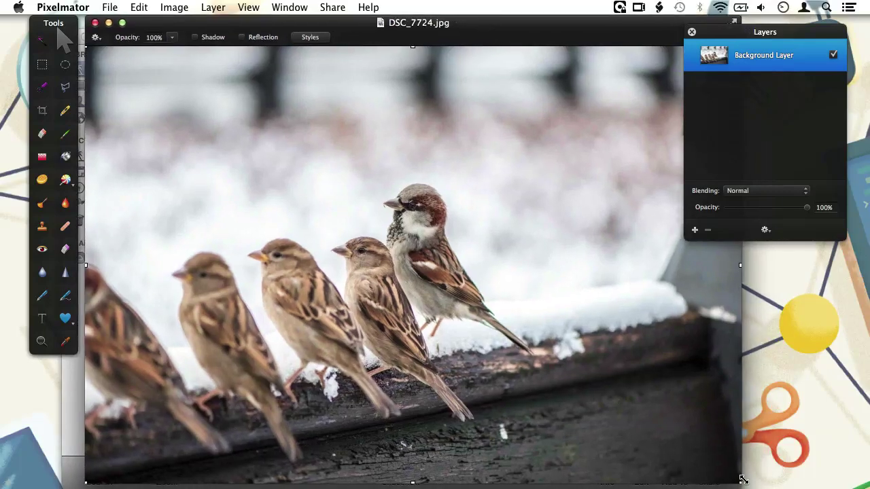
pyautogui.moveTo(743, 480); pyautogui.dragTo(644, 409)
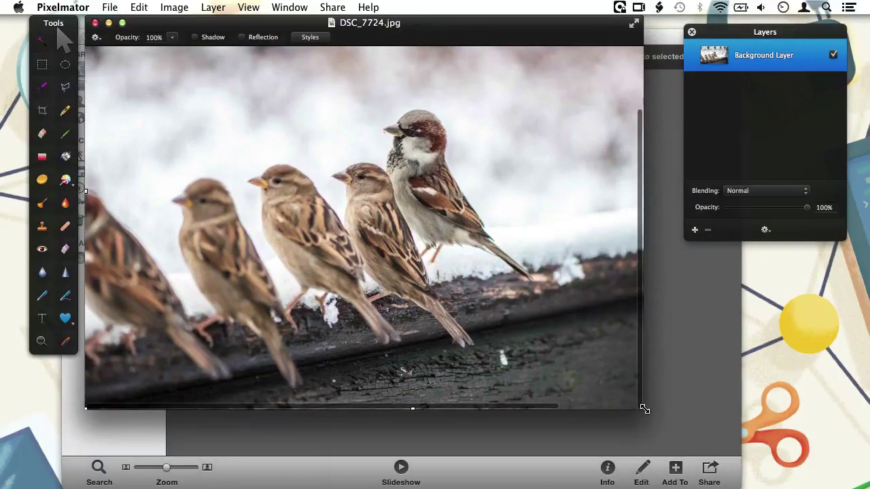
pyautogui.click(248, 6)
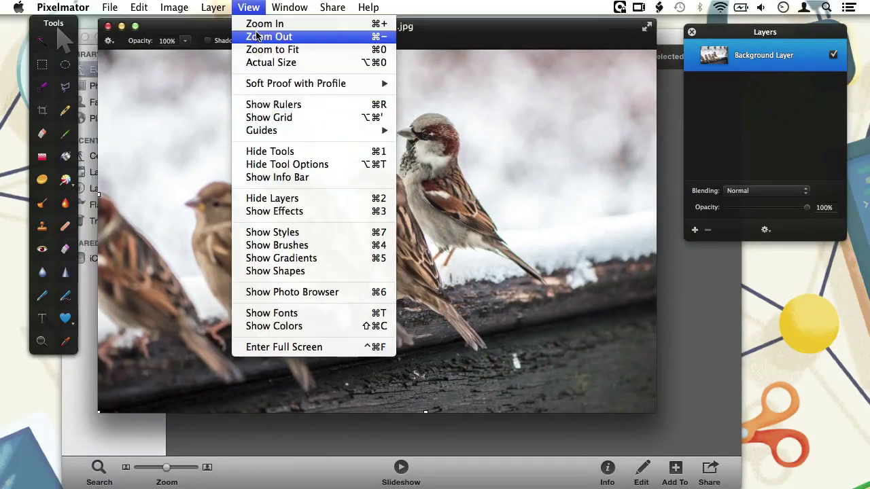
pyautogui.click(257, 49)
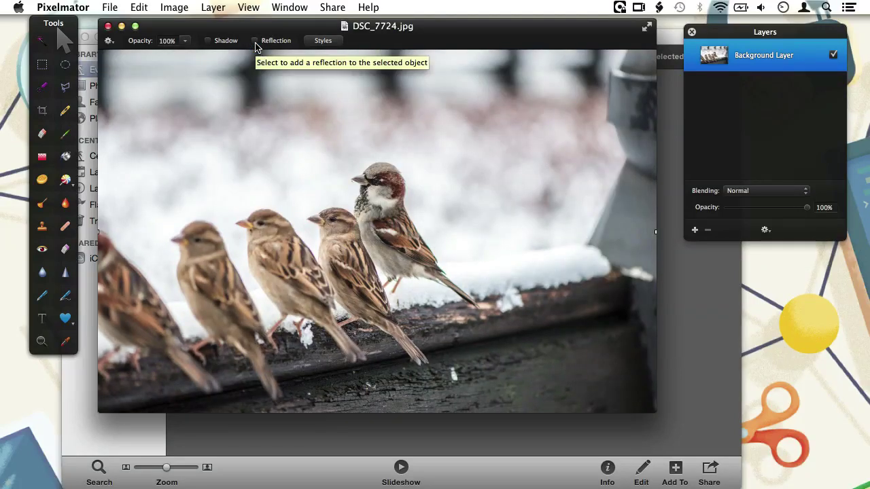
# Crop the photo to a rectangle around the sparrows, widened to 2138 px
pyautogui.click(41, 112)
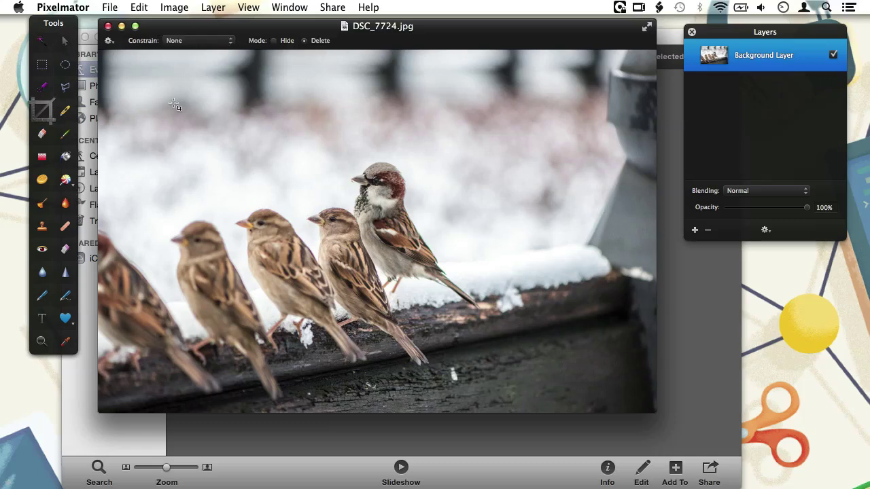
pyautogui.moveTo(435, 130); pyautogui.dragTo(91, 416)
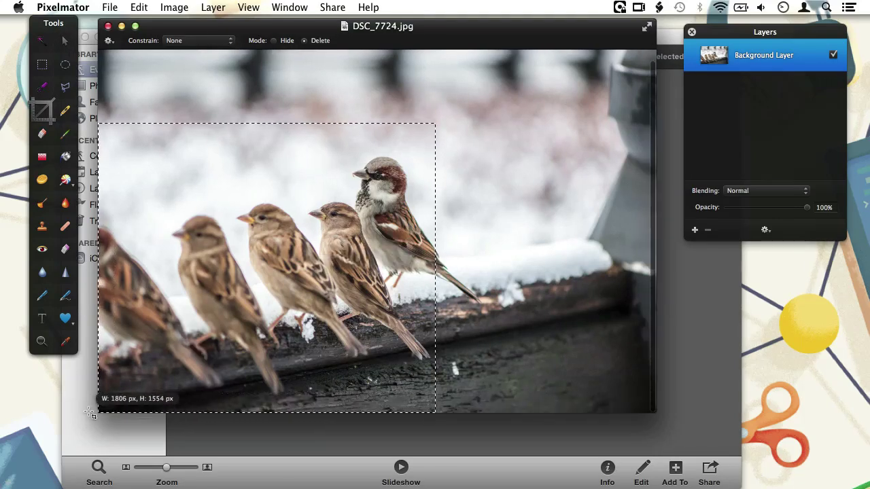
pyautogui.moveTo(436, 122); pyautogui.dragTo(517, 108)
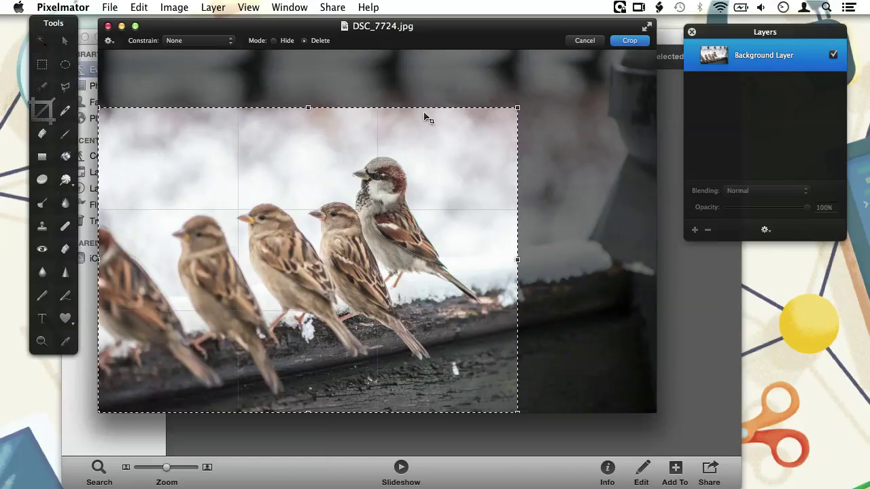
pyautogui.click(626, 40)
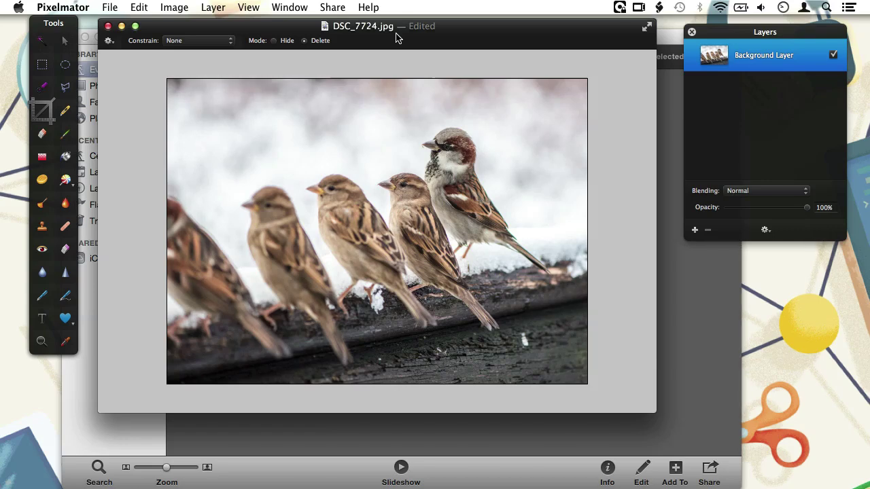
# Show the Share menu with its Add to iPhoto option
pyautogui.click(328, 6)
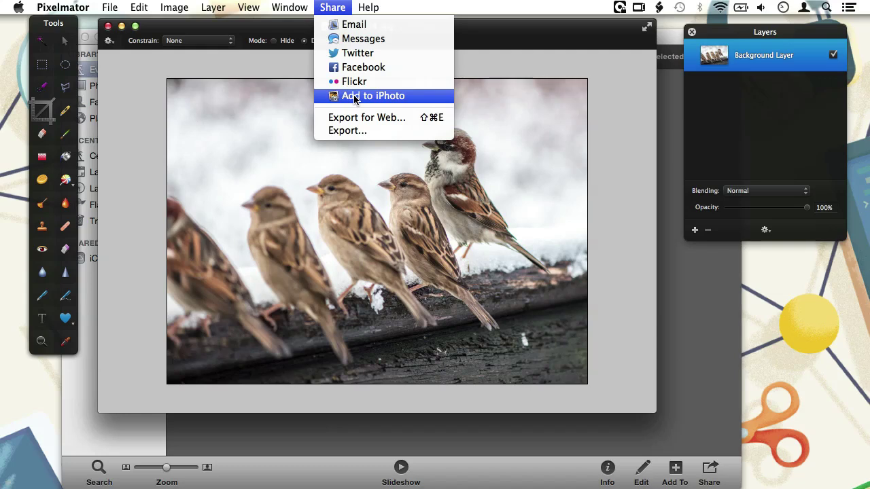
# Close the Share menu without sharing the photo
pyautogui.click(522, 32)
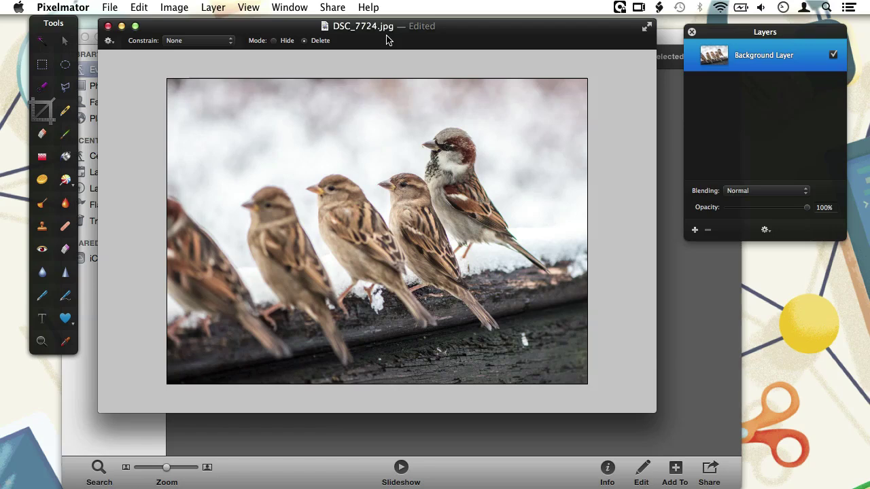
# Close the cropped photo in Pixelmator and bring up iPhoto's Photos menu
pyautogui.click(109, 27)
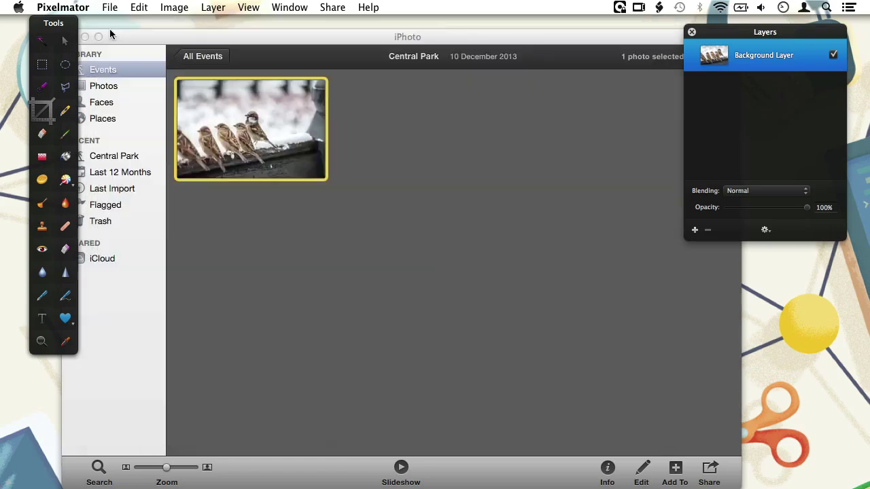
pyautogui.click(302, 246)
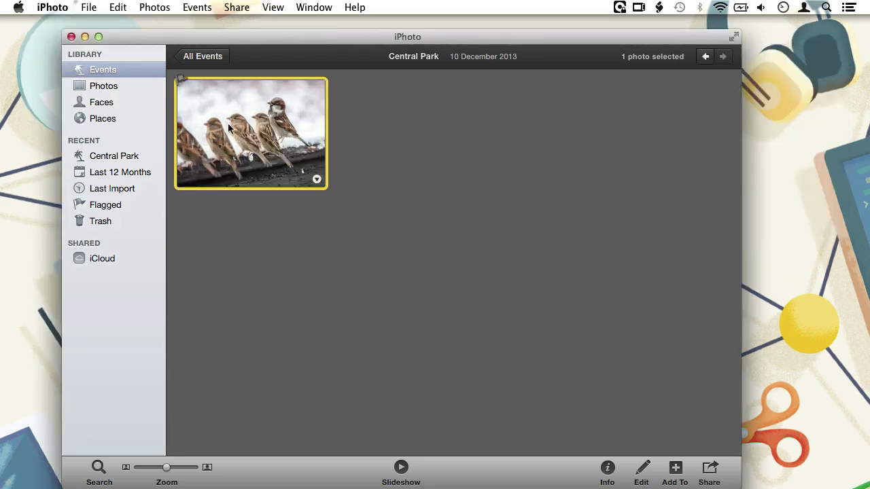
pyautogui.click(156, 7)
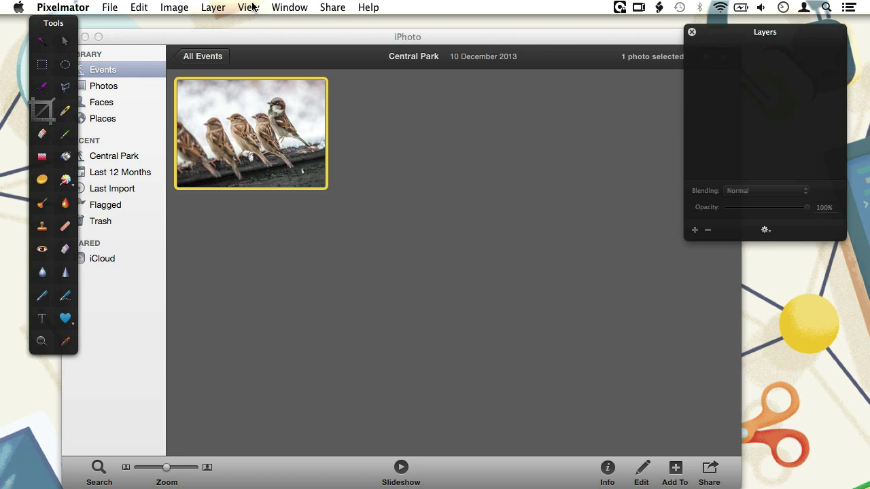
# Open the Photo Browser with the iPhoto library as its source
pyautogui.click(248, 7)
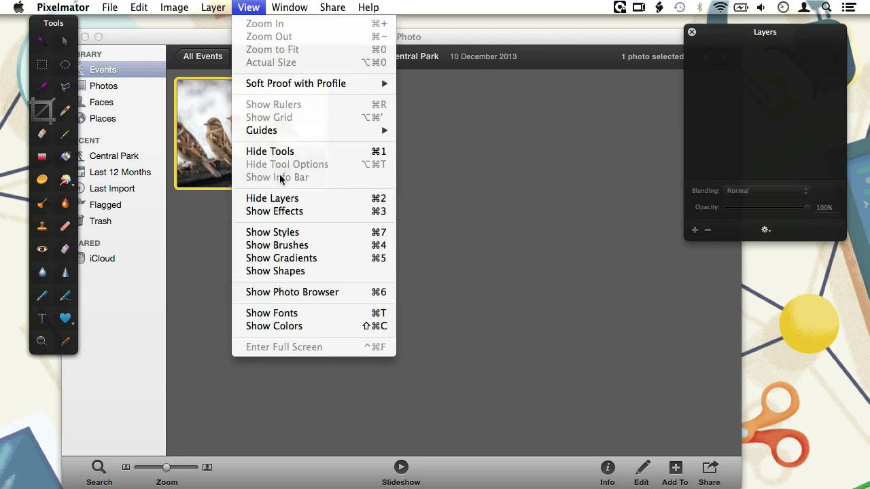
pyautogui.click(299, 292)
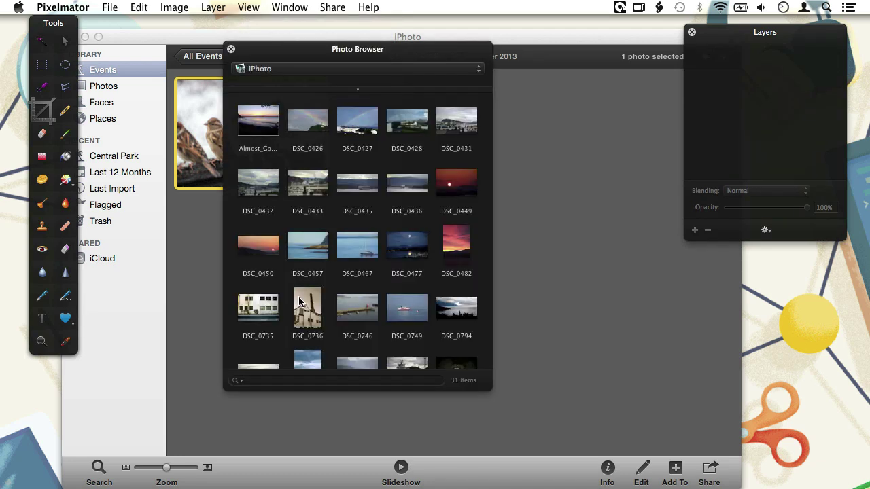
pyautogui.click(479, 71)
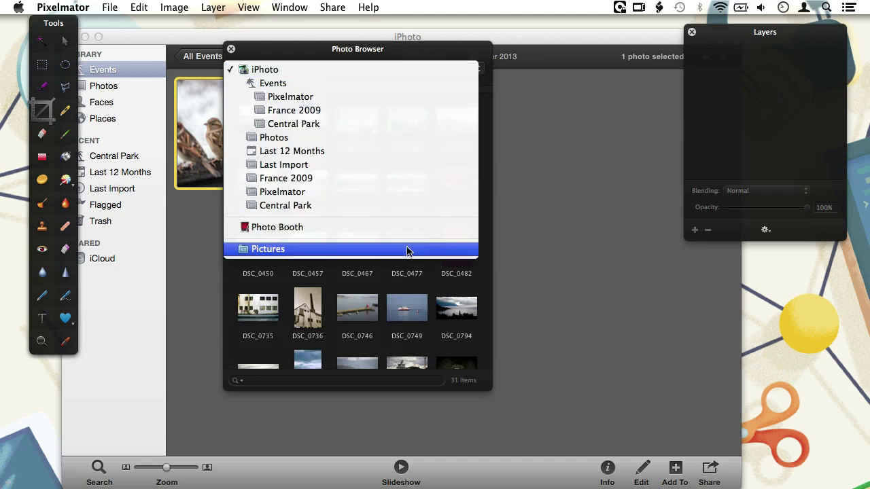
pyautogui.click(493, 180)
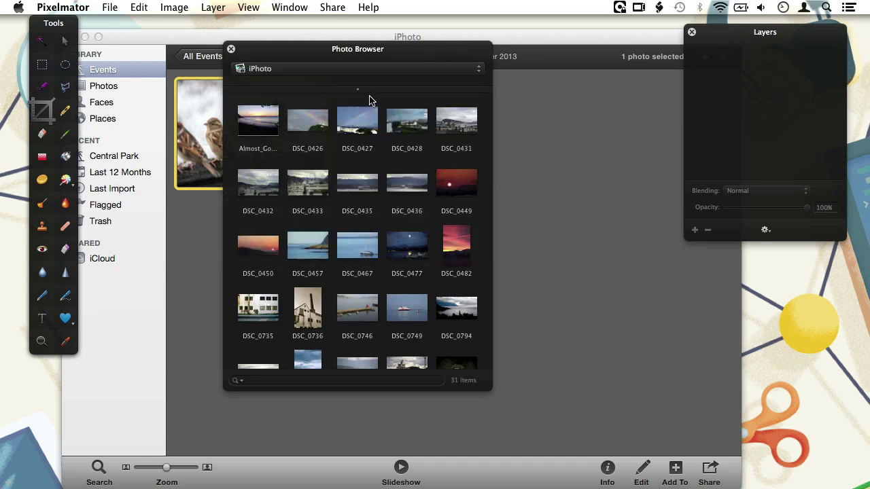
# Enlarge the thumbnail grid and open DSC_7724 as its own document
pyautogui.moveTo(359, 94); pyautogui.dragTo(357, 142)
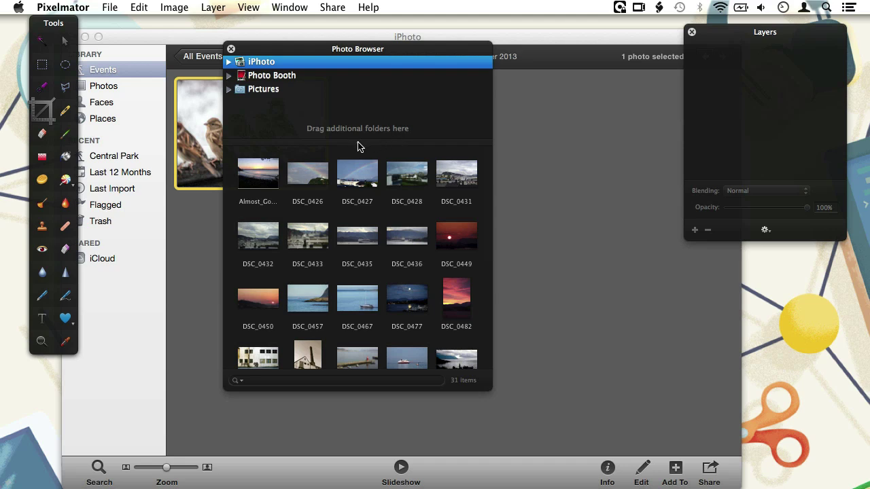
pyautogui.moveTo(358, 143); pyautogui.dragTo(357, 120)
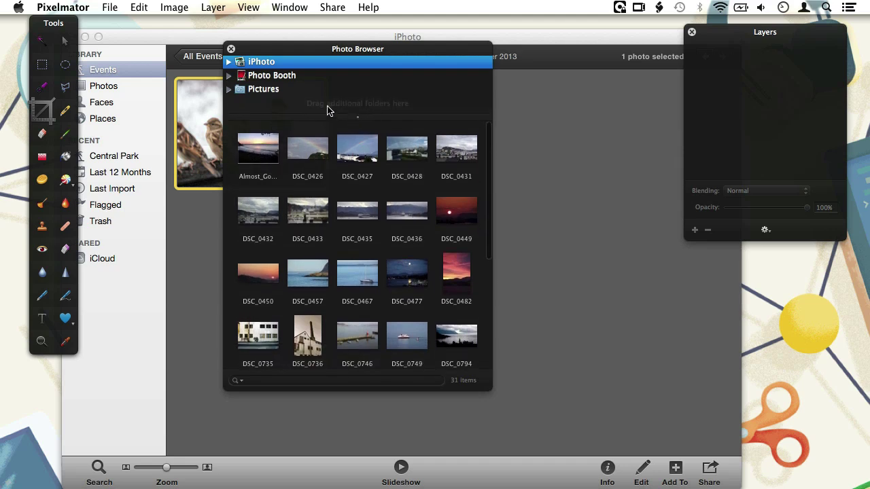
pyautogui.scroll(-5, 376, 316)
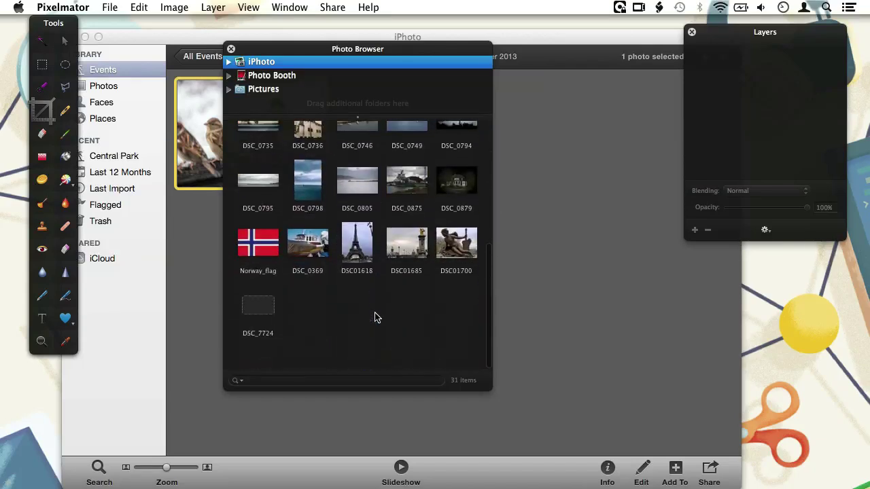
pyautogui.doubleClick(258, 337)
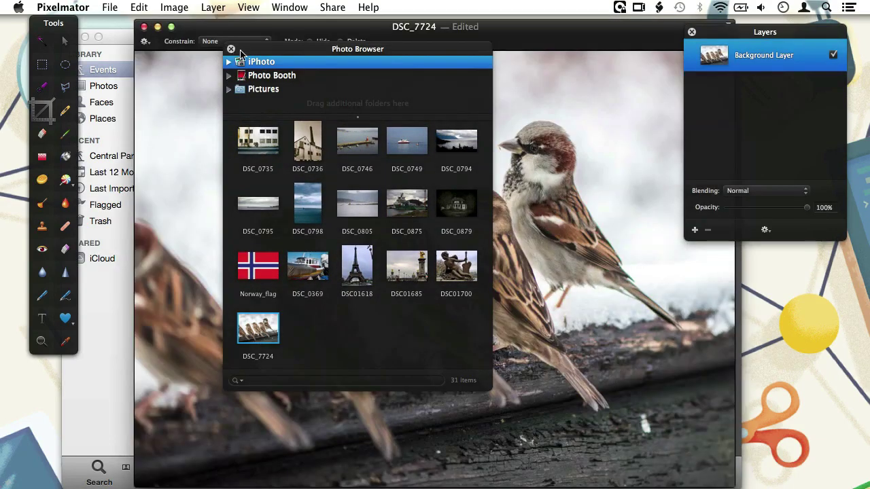
# Close the Photo Browser and move the DSC_7724 window left to show the whole image
pyautogui.click(231, 49)
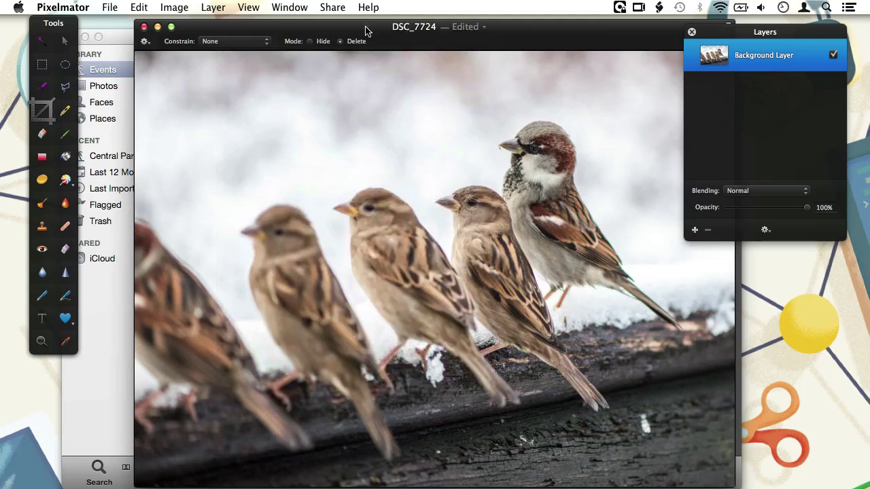
pyautogui.moveTo(365, 30); pyautogui.dragTo(312, 26)
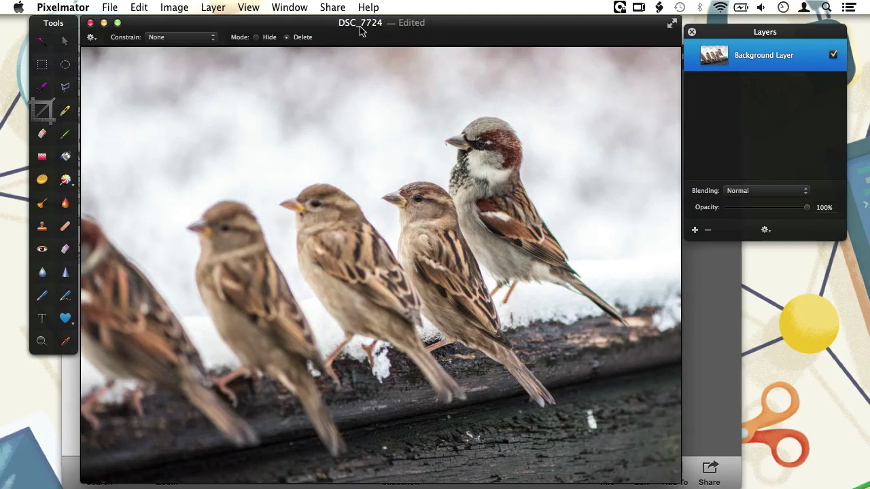
# Open the Black & White adjustment from the Effects browser's Color Adjustments category
pyautogui.click(254, 8)
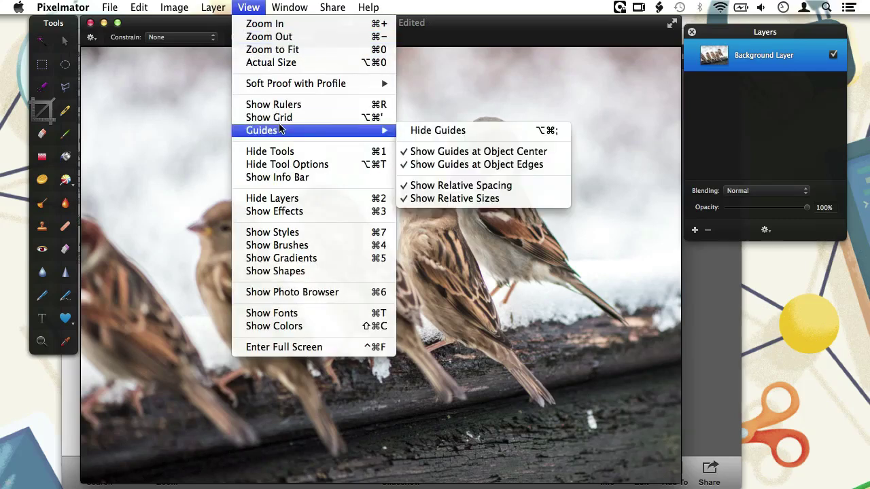
pyautogui.click(287, 211)
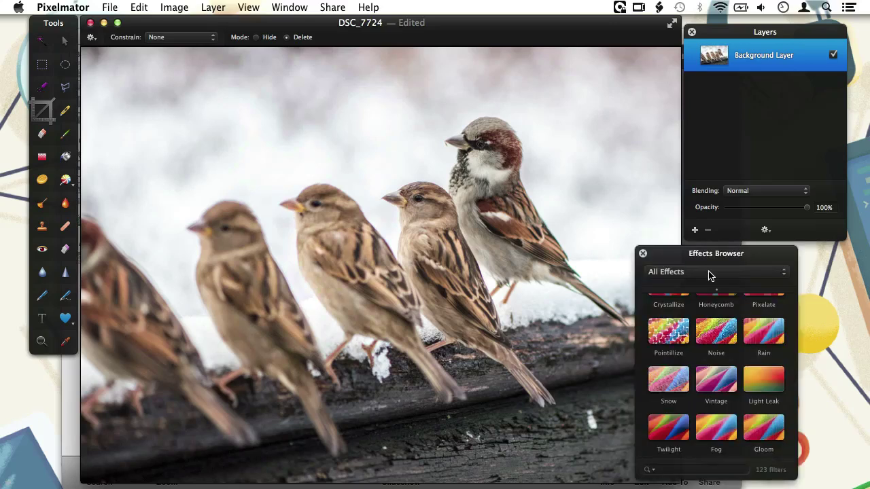
pyautogui.click(710, 272)
pyautogui.click(703, 319)
pyautogui.scroll(-5, 717, 401)
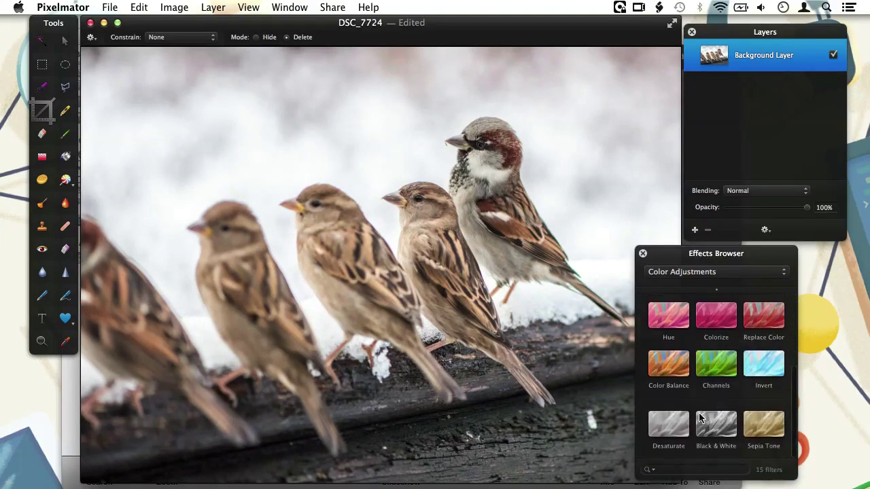
pyautogui.doubleClick(716, 425)
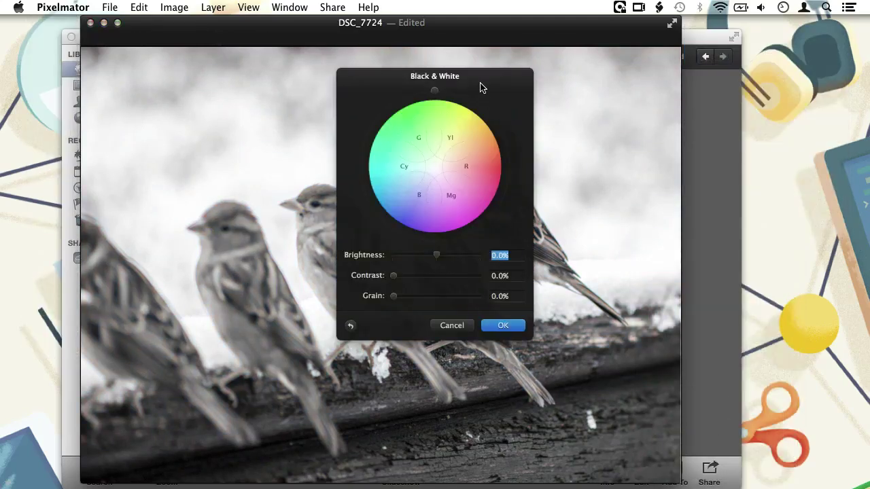
# Set Brightness 22.7%, Contrast 39.5% and Grain 9.1%, then apply the Black & White adjustment
pyautogui.moveTo(476, 80); pyautogui.dragTo(766, 94)
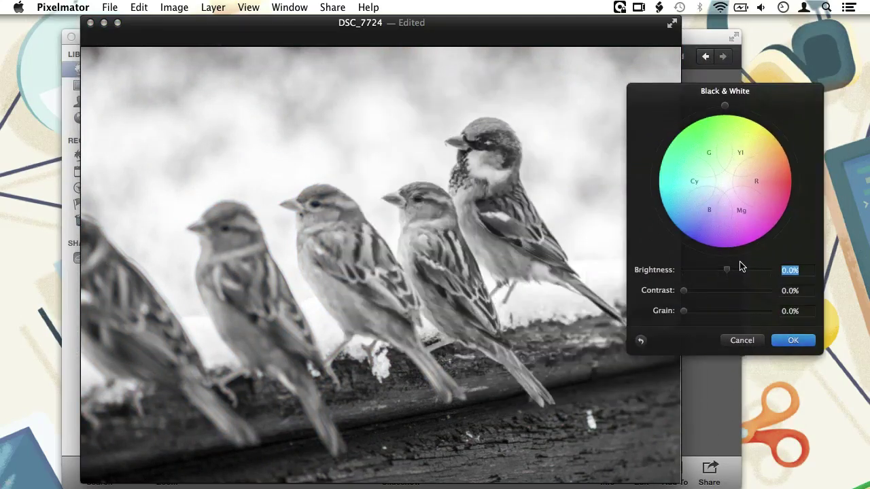
pyautogui.moveTo(726, 271); pyautogui.dragTo(738, 270)
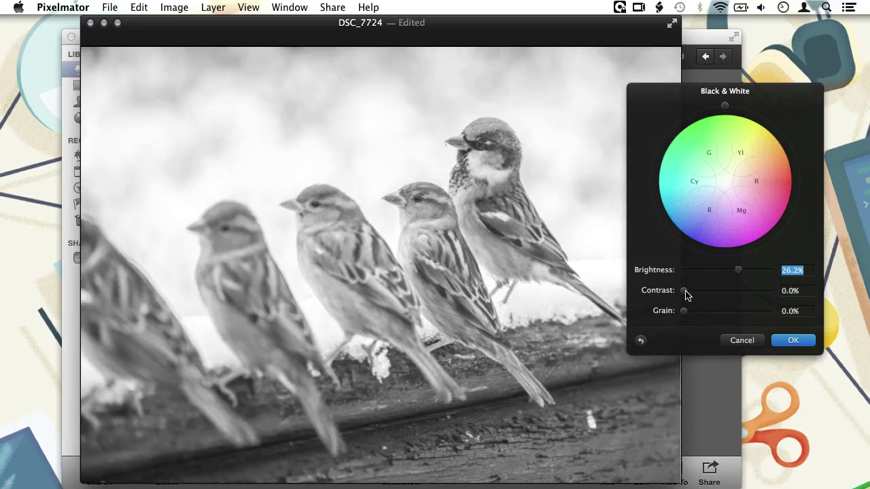
pyautogui.moveTo(684, 291); pyautogui.dragTo(693, 316)
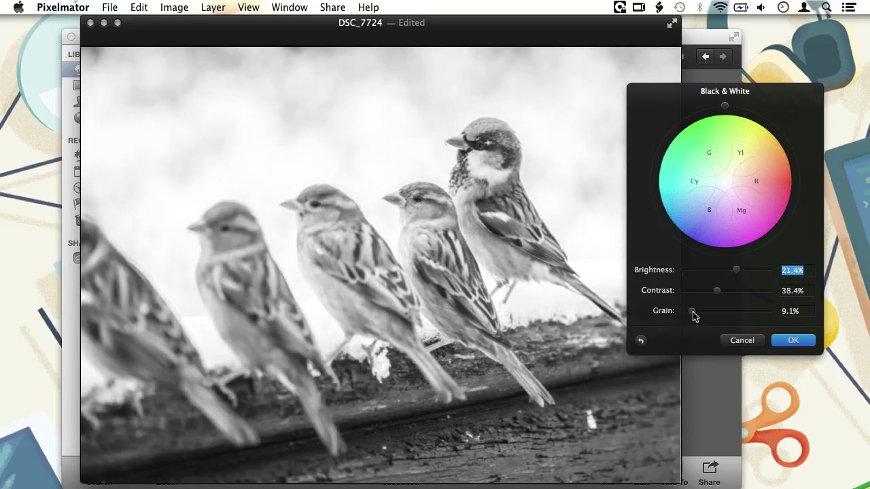
pyautogui.moveTo(736, 270)
pyautogui.mouseDown()
pyautogui.moveTo(721, 294)
pyautogui.moveTo(736, 270)
pyautogui.mouseUp()
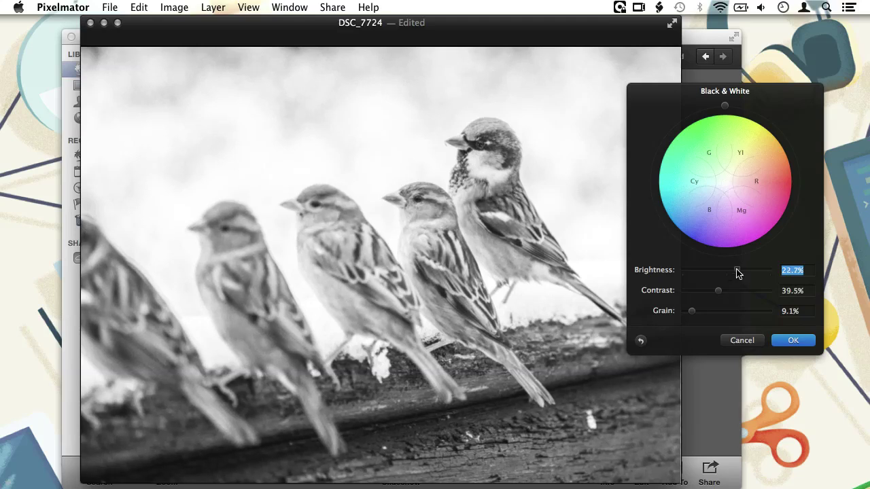
pyautogui.click(789, 340)
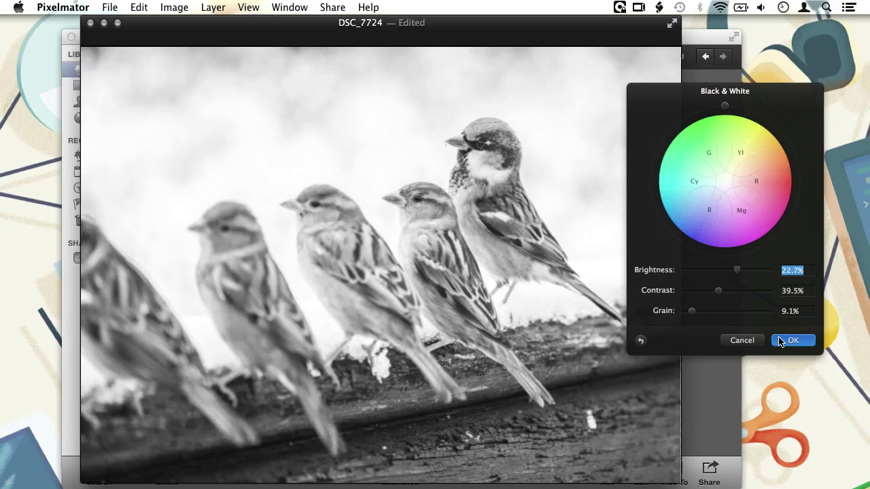
pyautogui.click(239, 93)
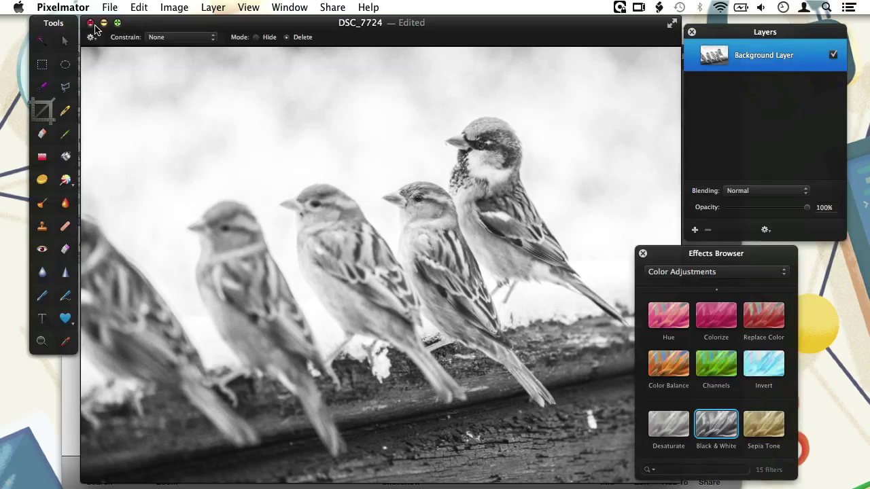
pyautogui.click(90, 23)
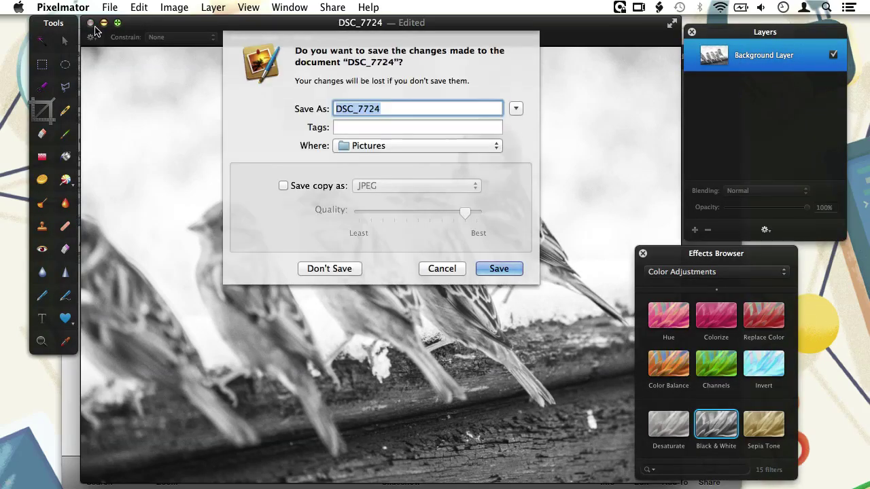
pyautogui.click(498, 147)
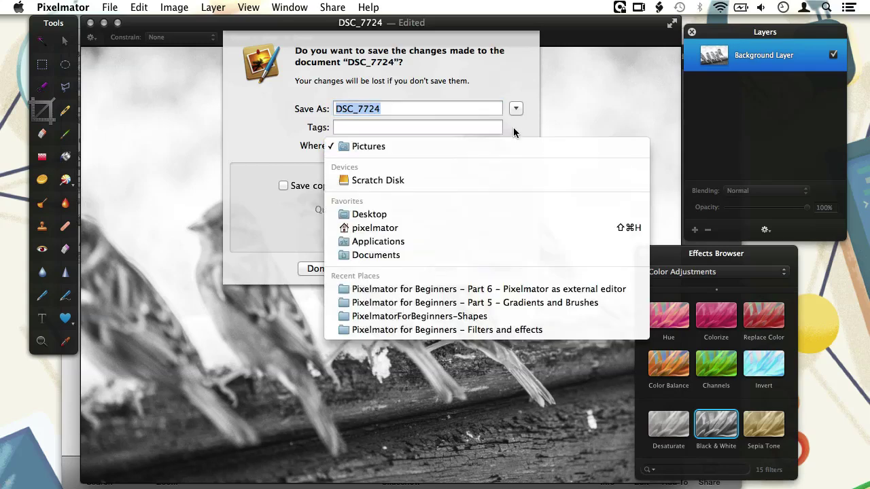
pyautogui.click(513, 128)
pyautogui.click(440, 268)
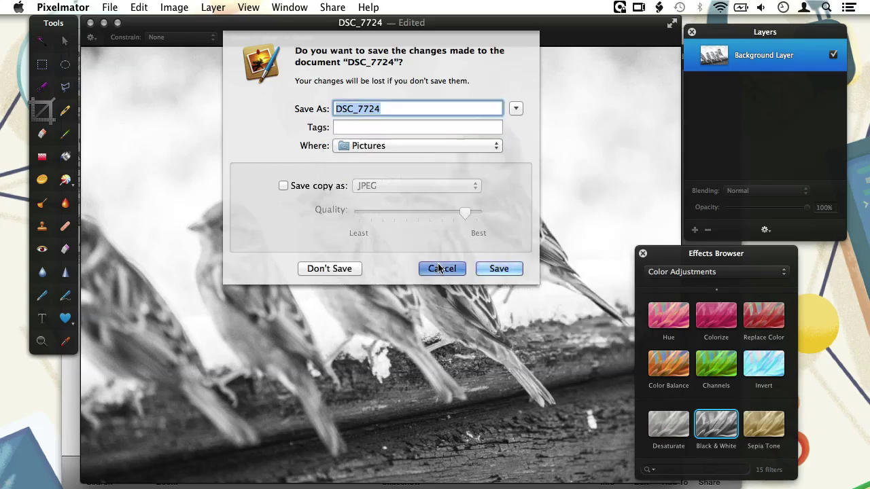
# Use Share > Add to iPhoto to export the black-and-white sparrows photo
pyautogui.click(327, 8)
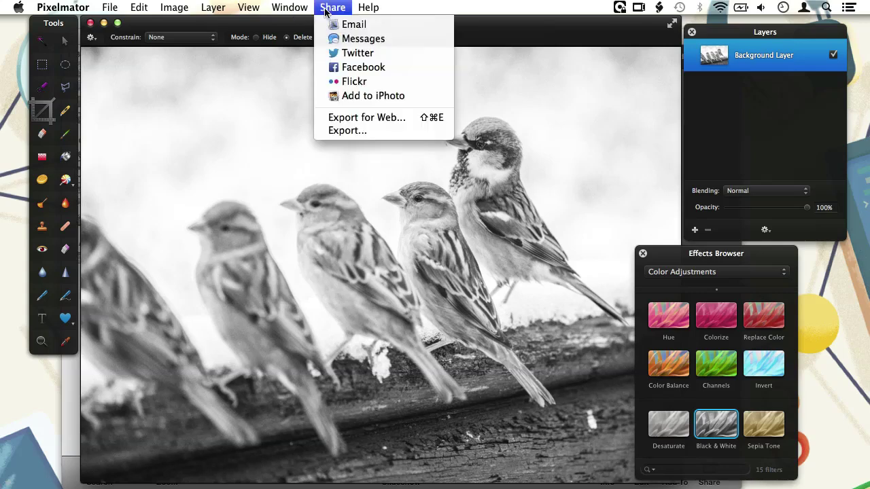
pyautogui.click(355, 99)
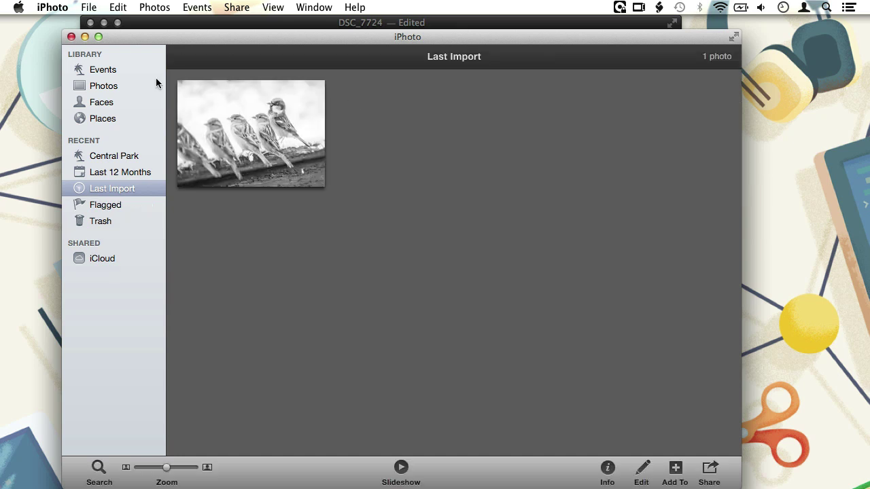
# Merge the untitled event into Central Park and open it to see both sparrow photos
pyautogui.click(103, 70)
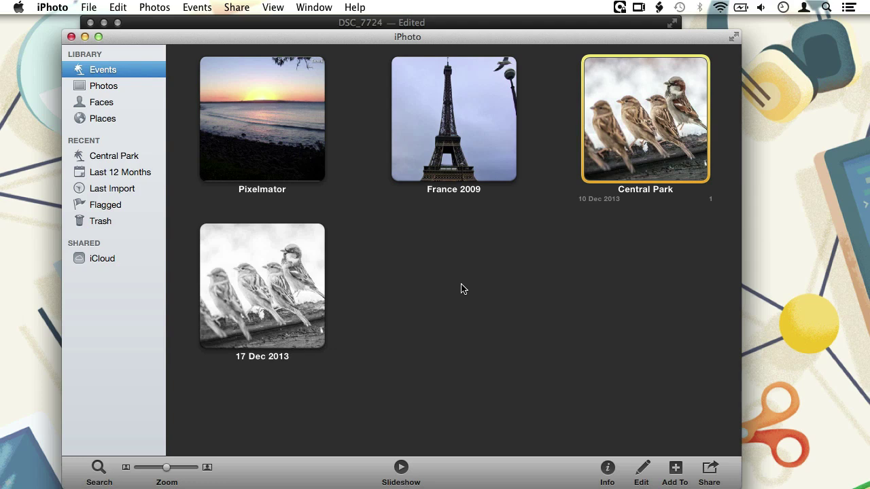
pyautogui.moveTo(313, 303); pyautogui.dragTo(669, 122)
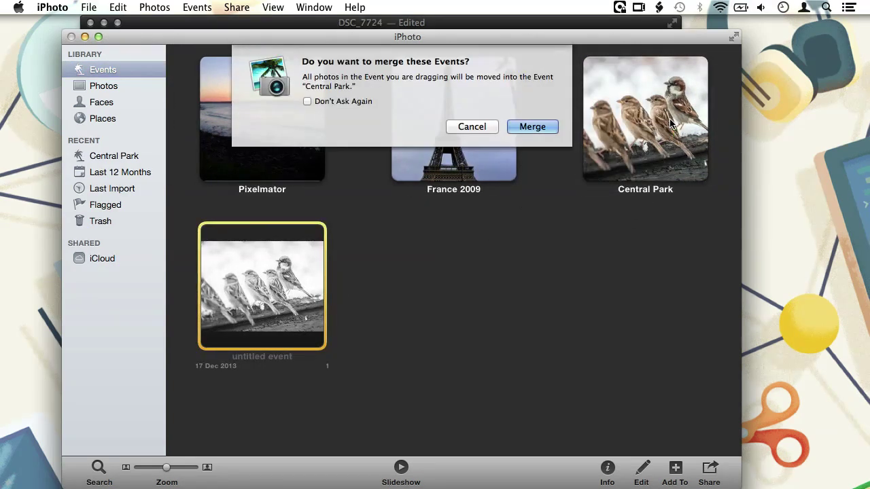
pyautogui.click(554, 128)
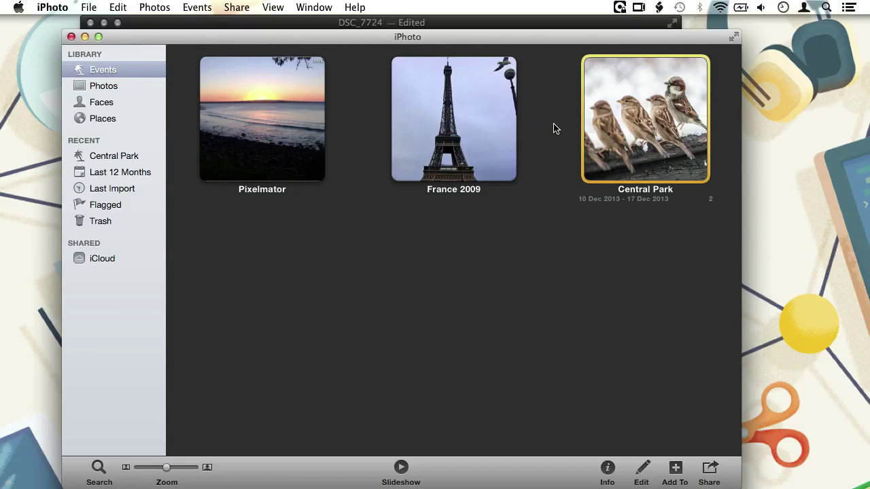
pyautogui.doubleClick(616, 131)
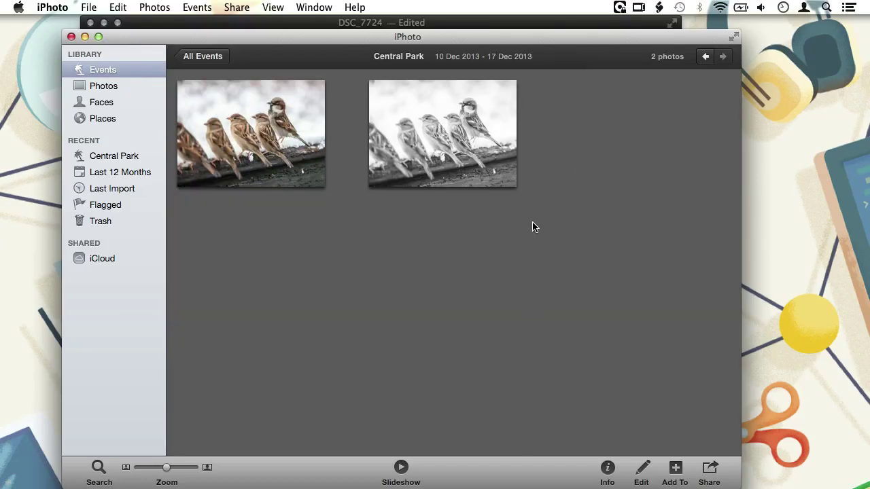